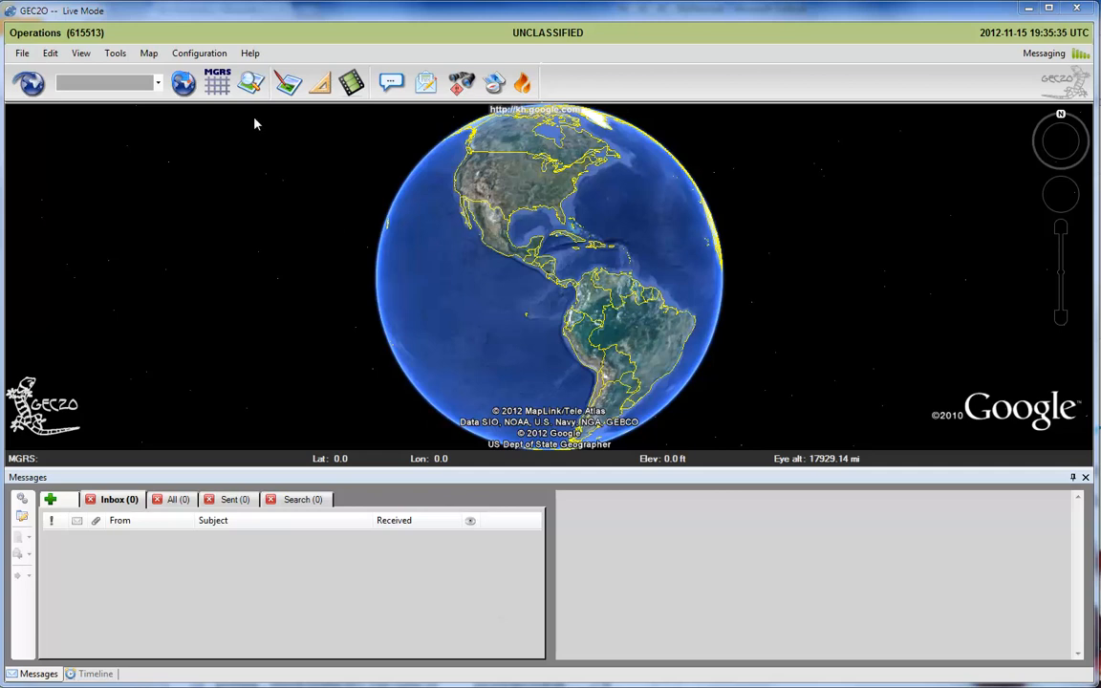
Add the Geofences plug-in from the available plug-ins and close the plug-in windows.
{"action": "left_click", "coordinate": [201, 54]}
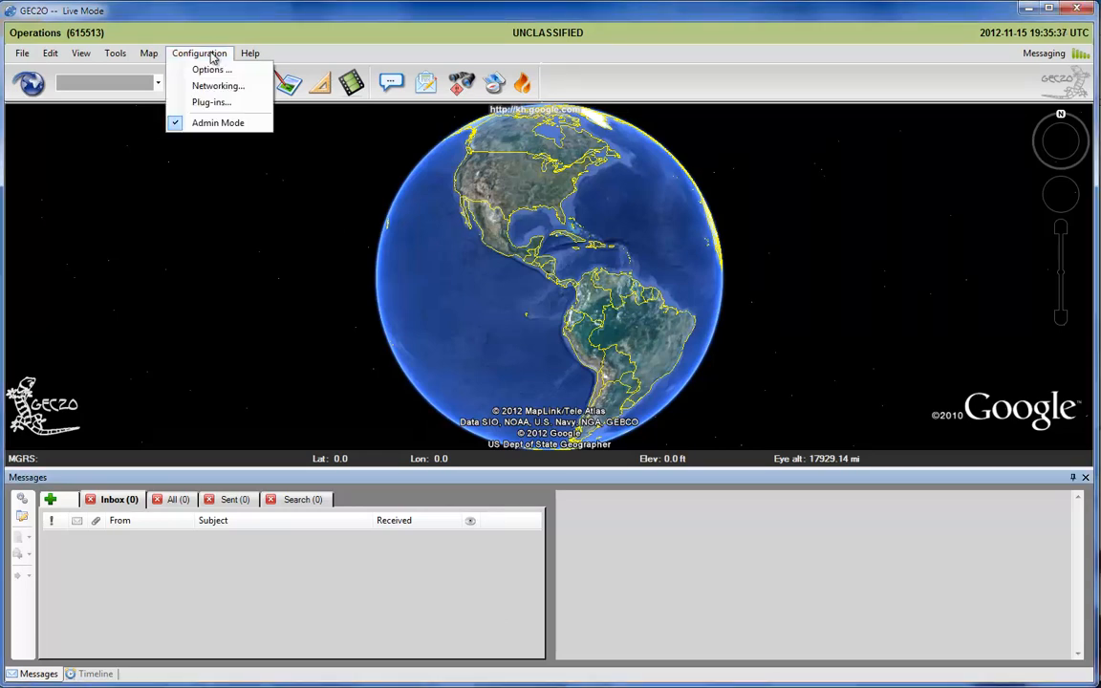
{"action": "left_click", "coordinate": [213, 102]}
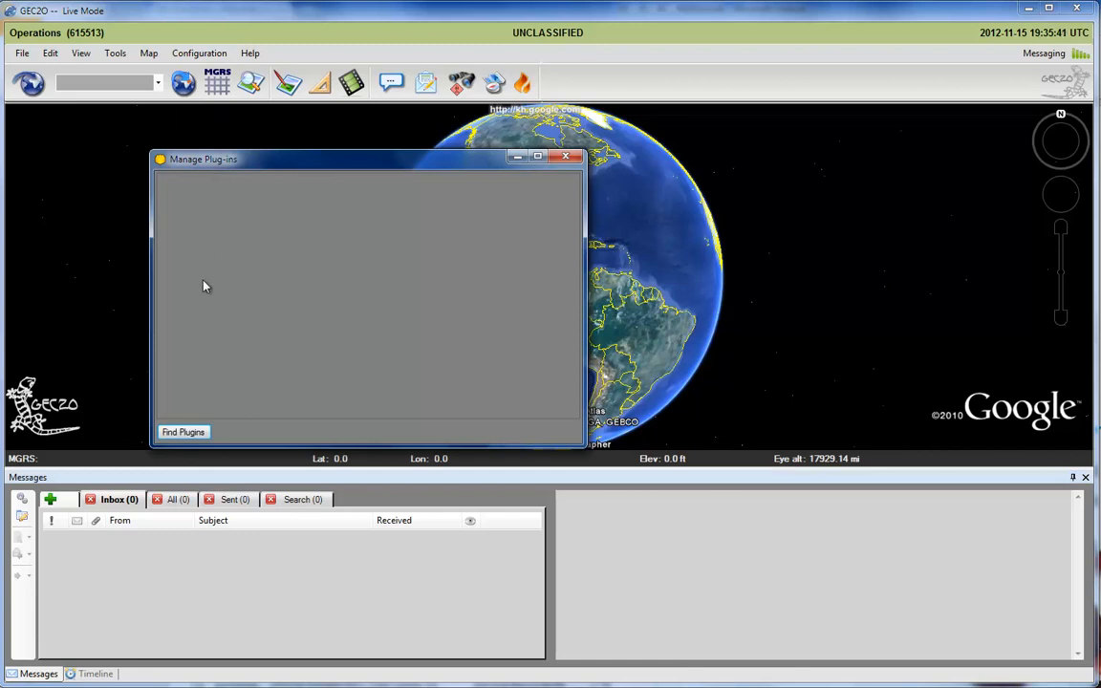
{"action": "left_click", "coordinate": [188, 432]}
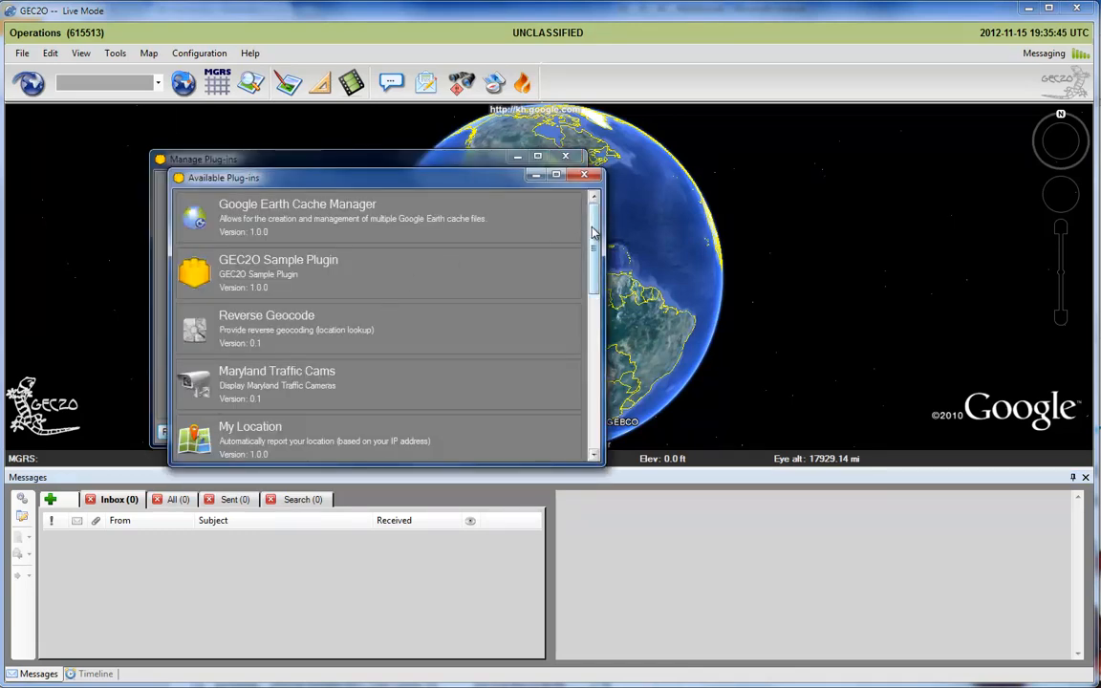
{"action": "left_click_drag", "start_coordinate": [594, 232], "coordinate": [601, 374]}
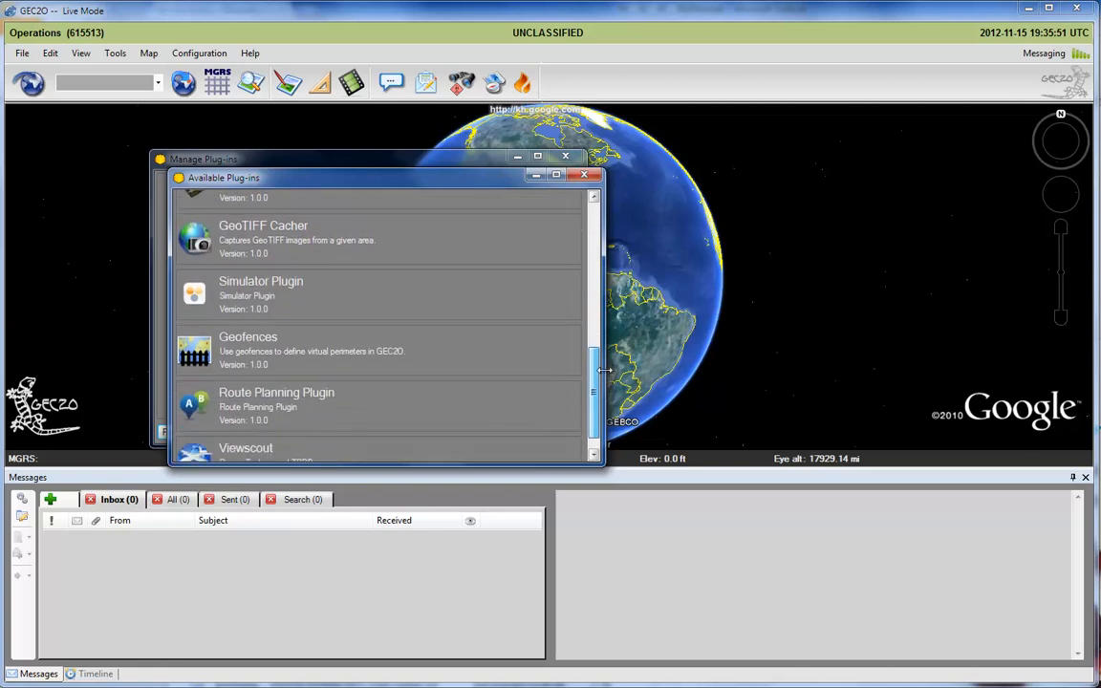
{"action": "left_click", "coordinate": [413, 370]}
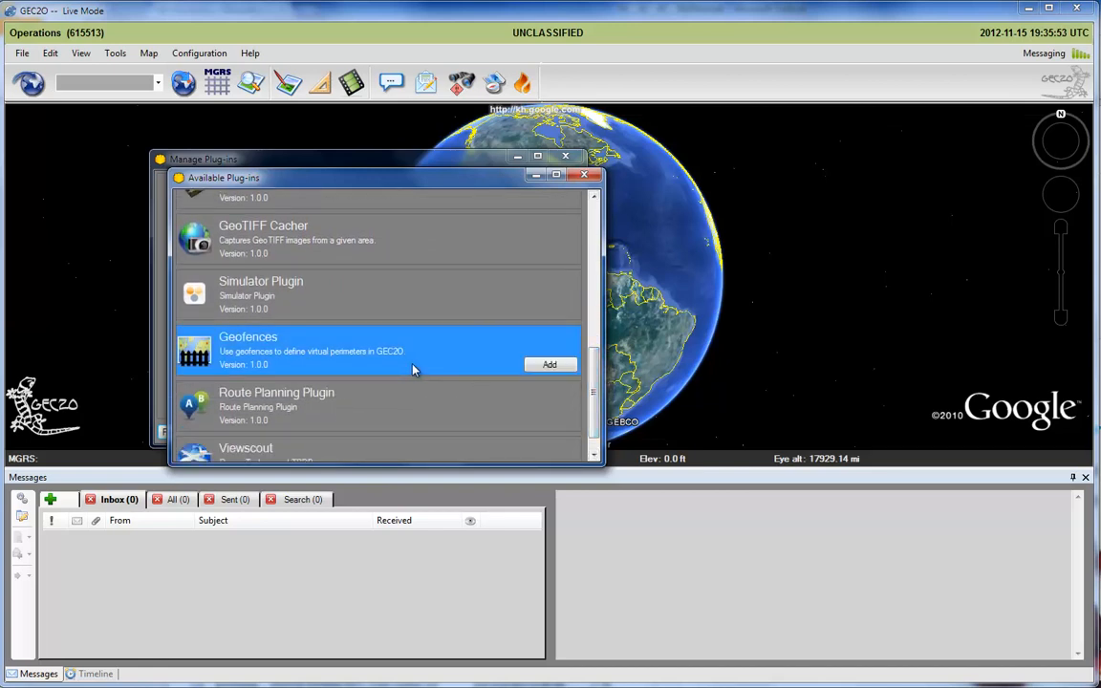
{"action": "left_click", "coordinate": [543, 365]}
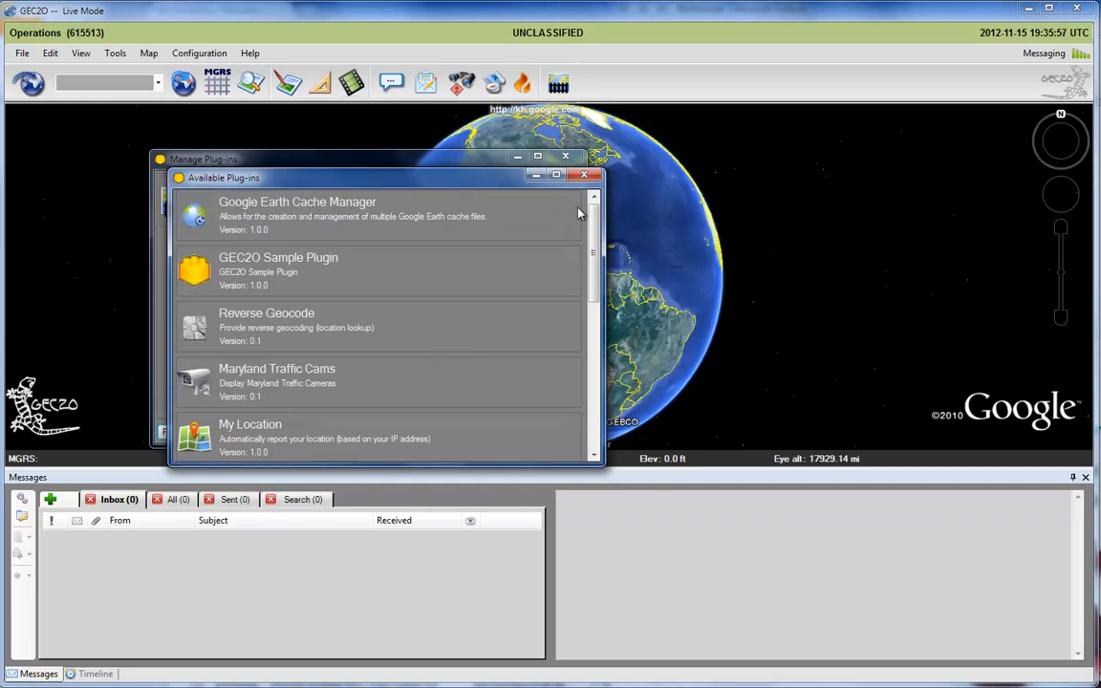
{"action": "left_click", "coordinate": [583, 176]}
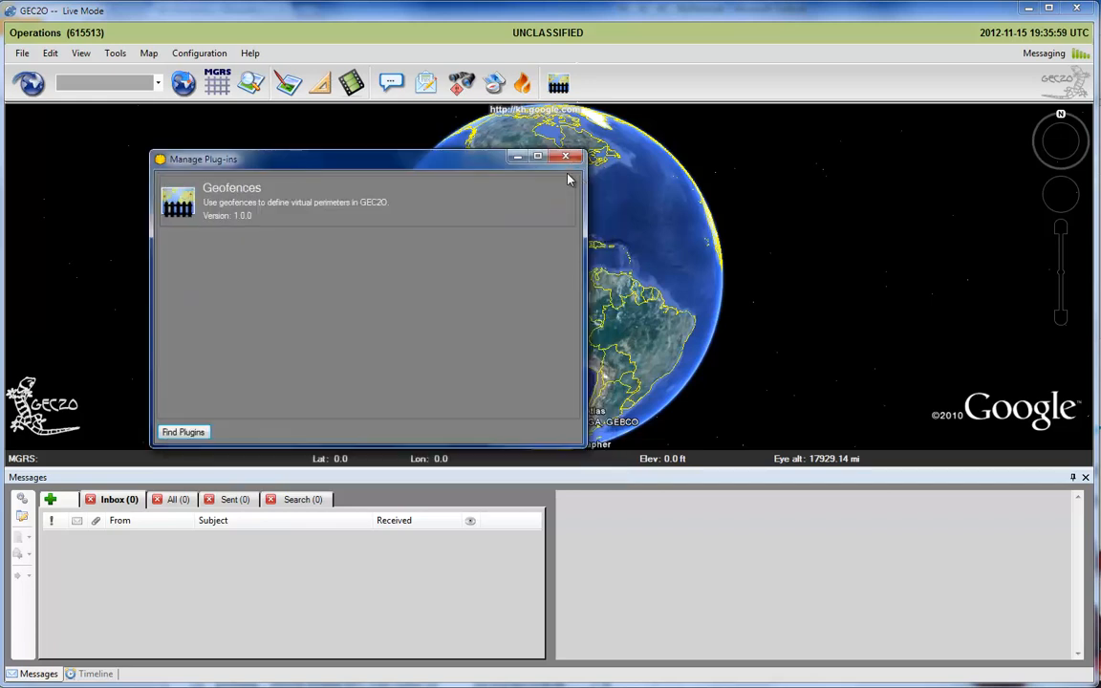
{"action": "left_click", "coordinate": [565, 154]}
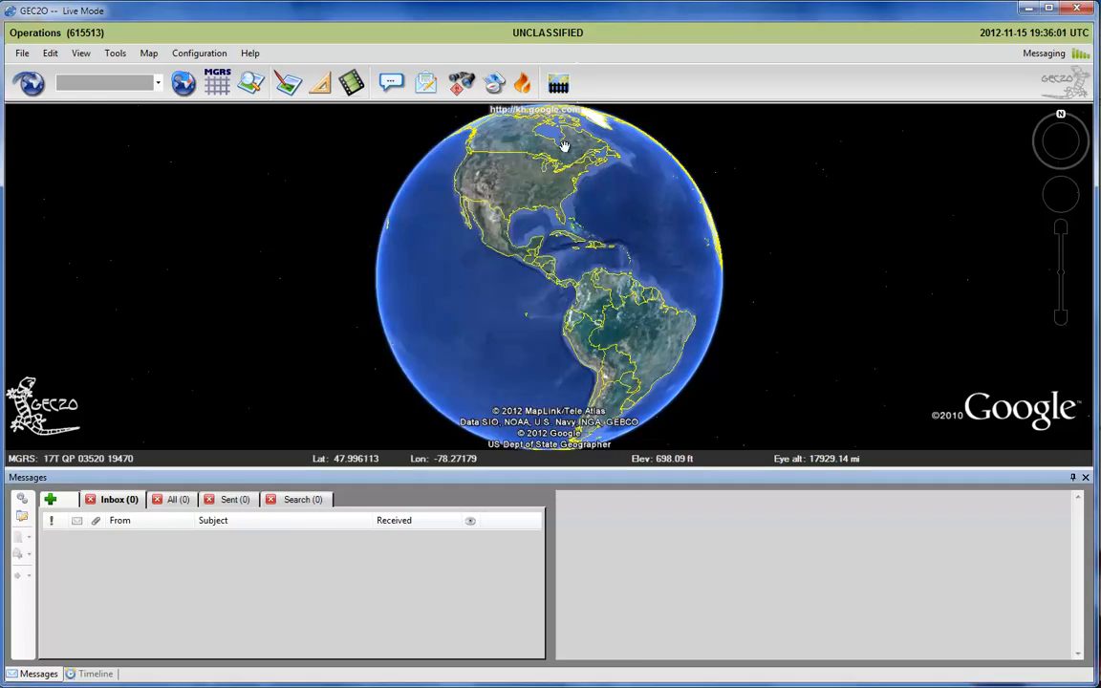
Start a new geofence with the Geofences tool and name it "Hawaii Alert".
{"action": "left_click", "coordinate": [558, 87]}
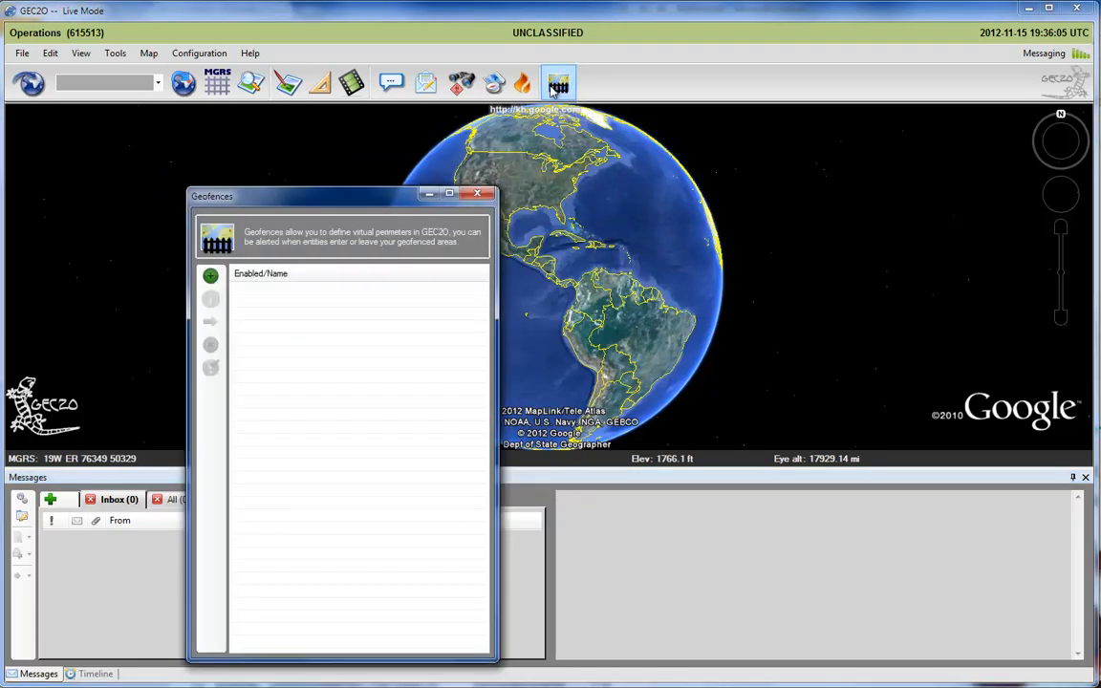
{"action": "left_click_drag", "start_coordinate": [364, 200], "coordinate": [215, 131]}
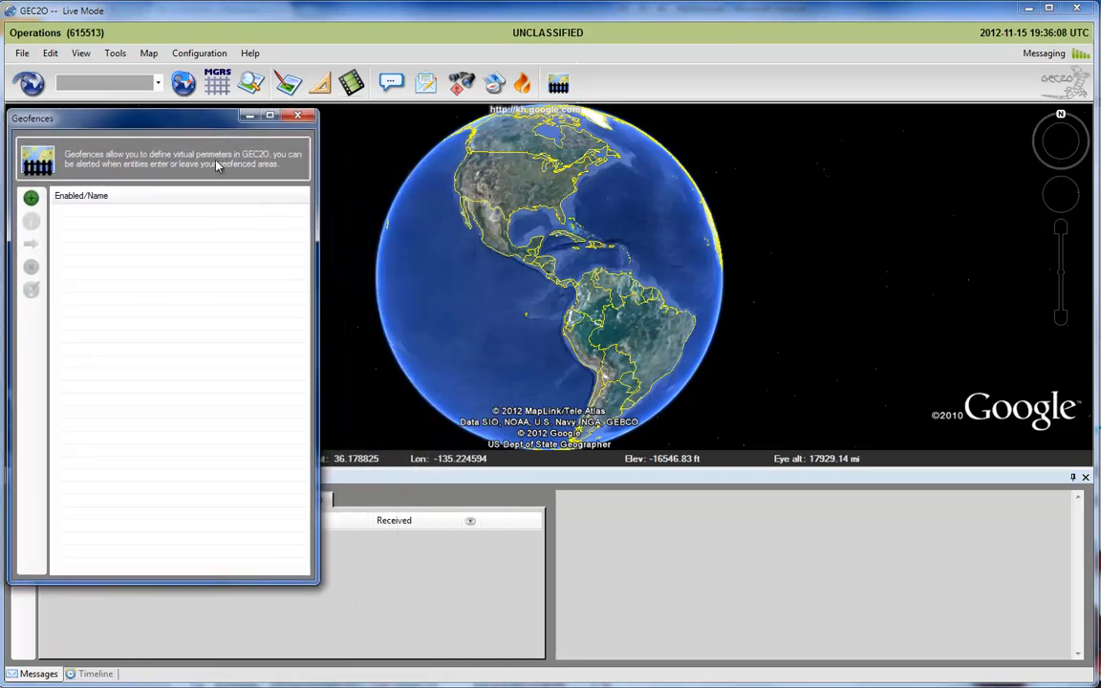
{"action": "left_click", "coordinate": [31, 200]}
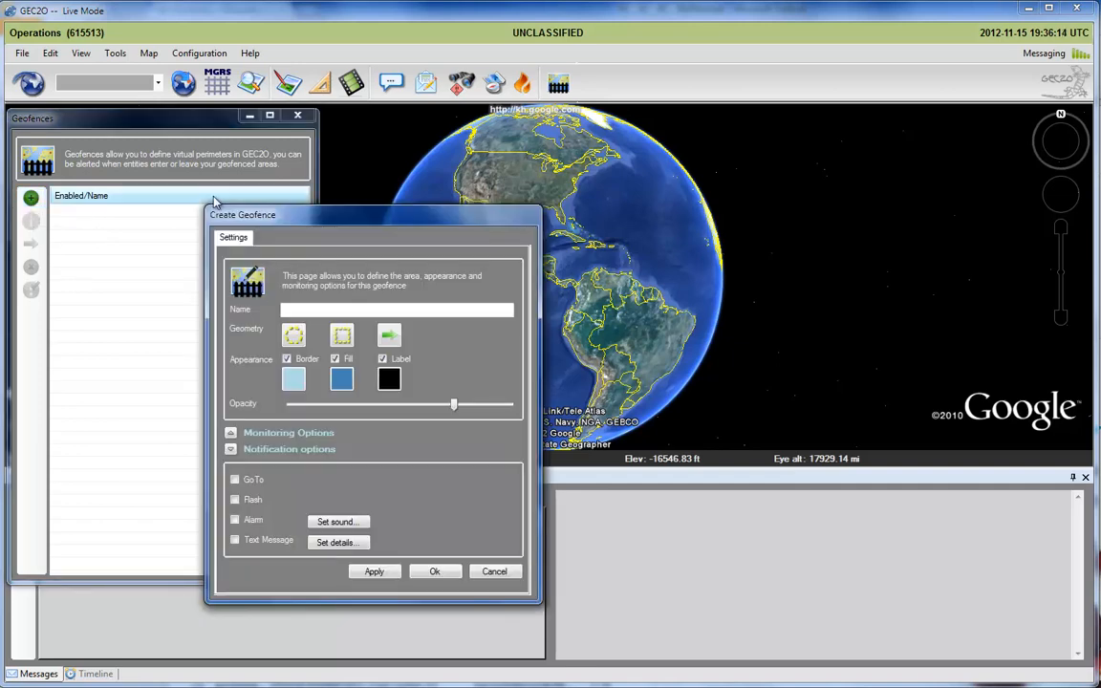
{"action": "left_click_drag", "start_coordinate": [254, 218], "coordinate": [63, 225]}
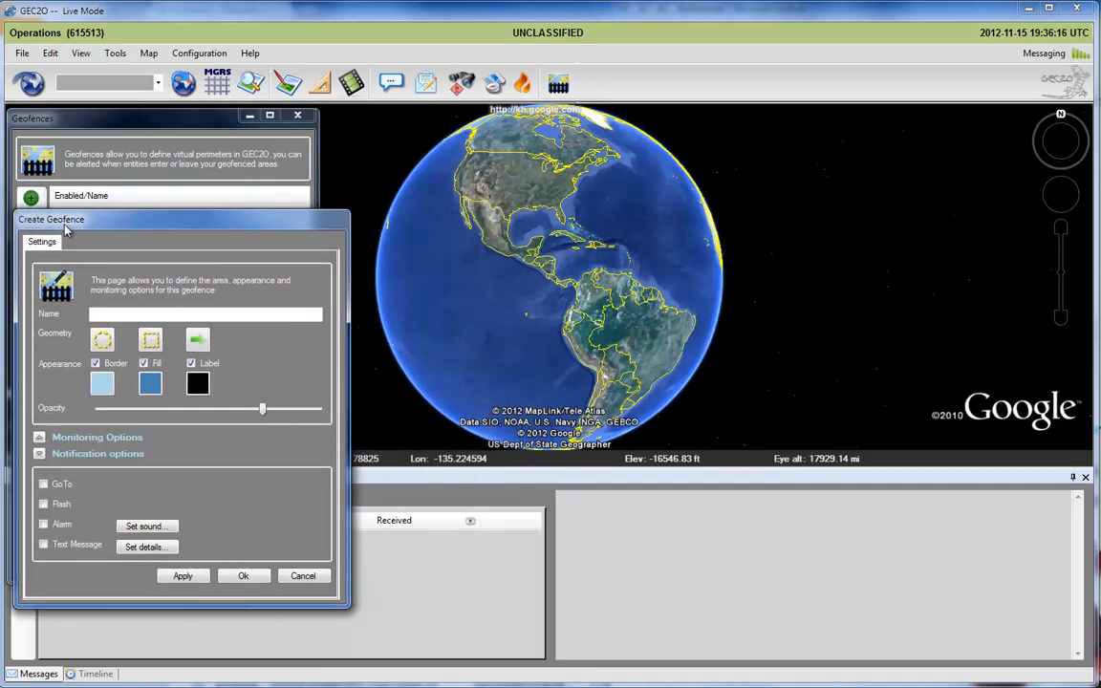
{"action": "left_click", "coordinate": [150, 315]}
{"action": "type", "text": "Hawaii"}
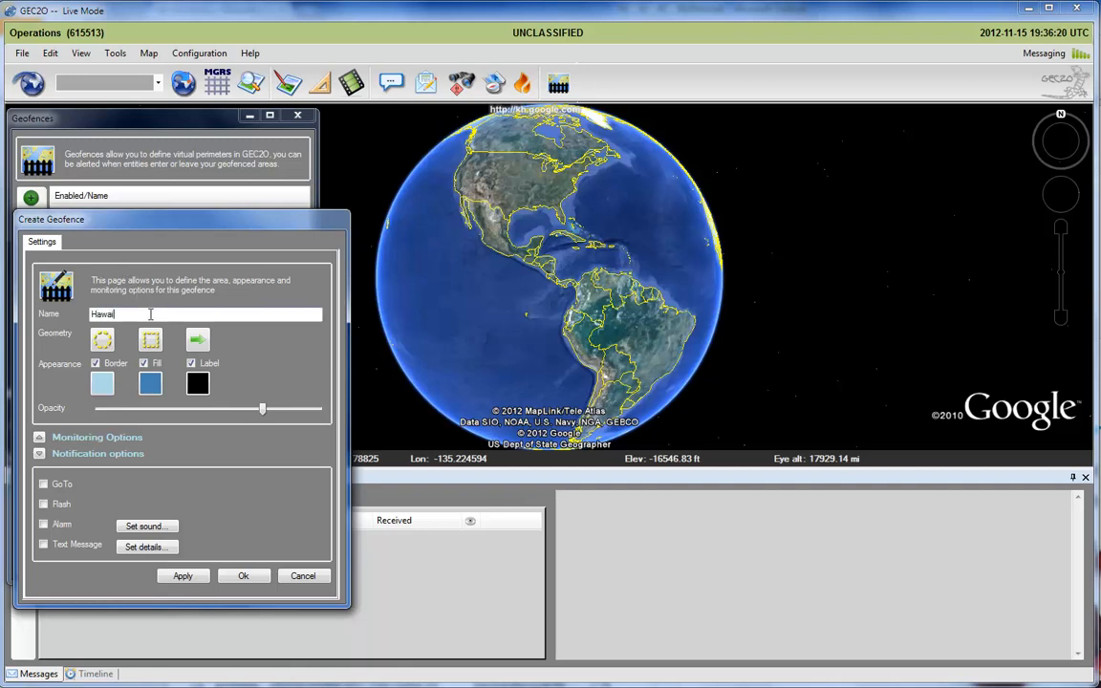
{"action": "type", "text": " Alert"}
Search for "hawaii" to fly the globe view to the Hawaiian Islands.
{"action": "left_click", "coordinate": [107, 82]}
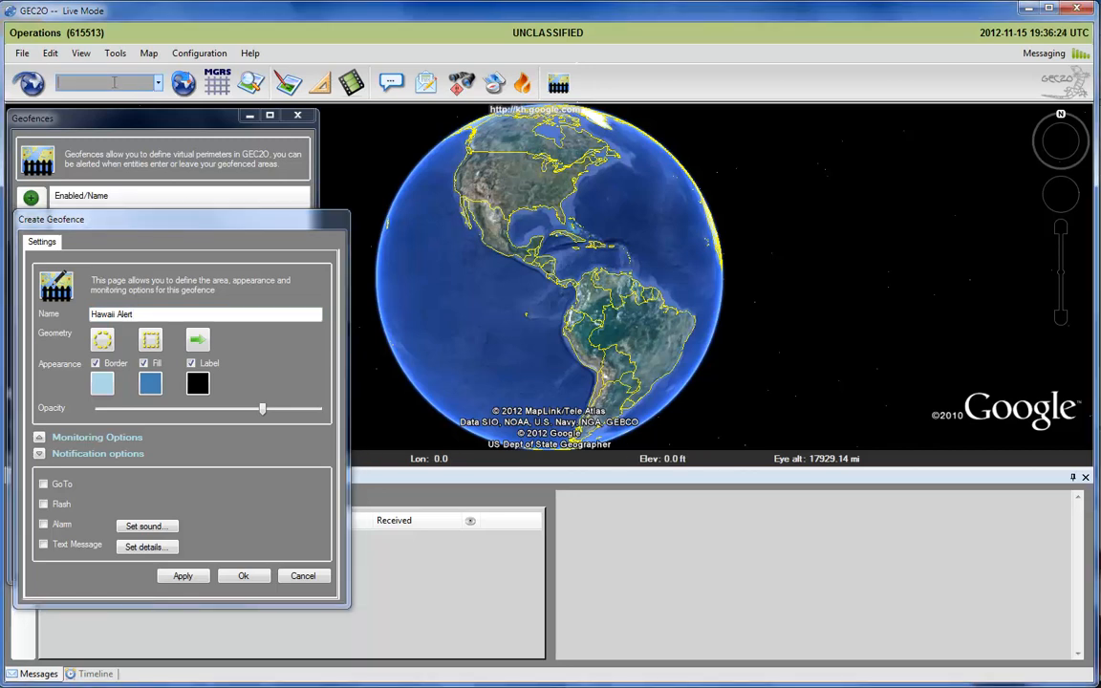
{"action": "type", "text": "Hawaii"}
{"action": "key", "text": "Return"}
{"action": "key", "text": "Return"}
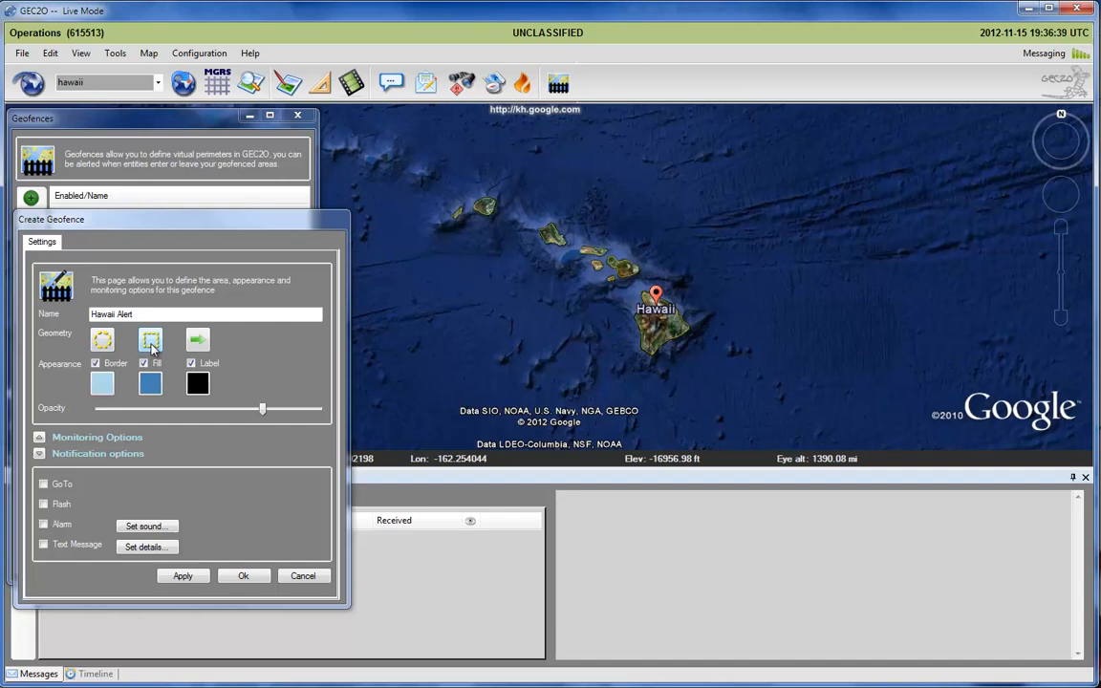
Draw a circular geofence around the Hawaiian Islands, adjusting its centre and radius to about 337 km.
{"action": "left_click", "coordinate": [102, 340]}
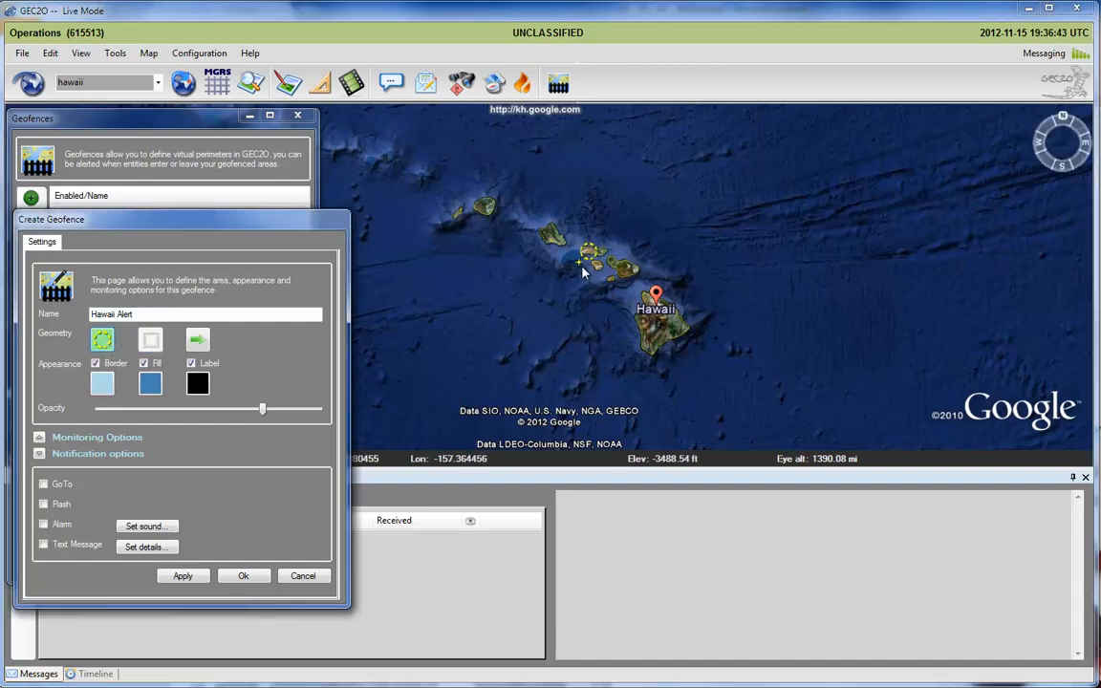
{"action": "mouse_move", "coordinate": [582, 274]}
{"action": "left_mouse_down"}
{"action": "mouse_move", "coordinate": [552, 265]}
{"action": "mouse_move", "coordinate": [518, 229]}
{"action": "mouse_move", "coordinate": [446, 202]}
{"action": "left_mouse_up"}
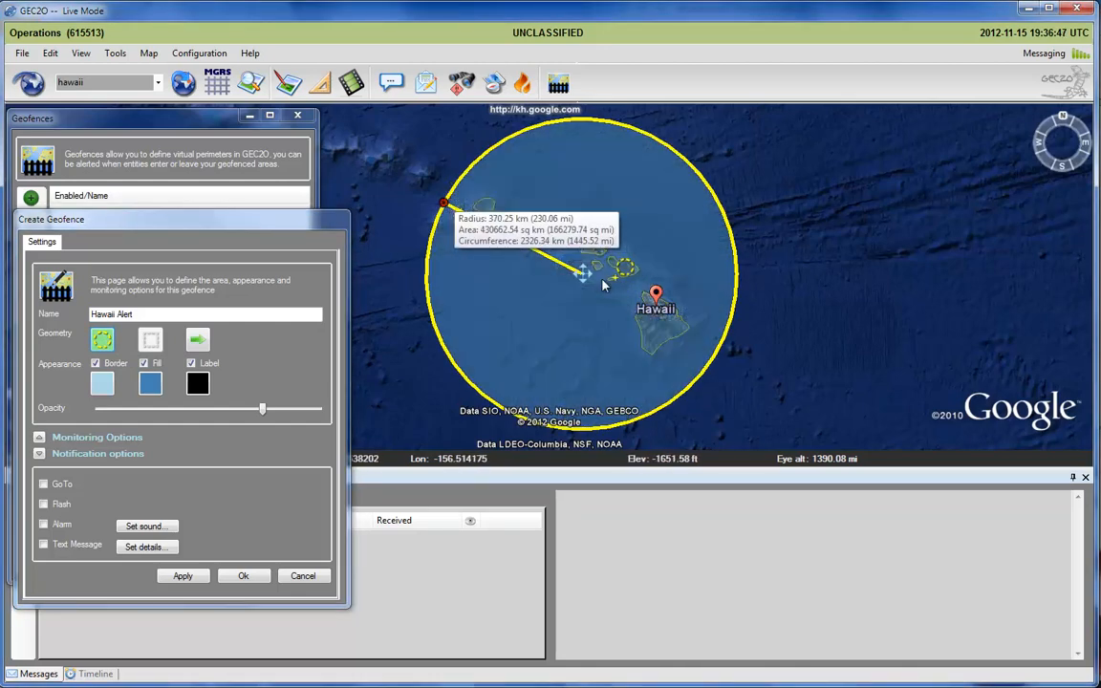
{"action": "left_click_drag", "start_coordinate": [585, 274], "coordinate": [575, 271]}
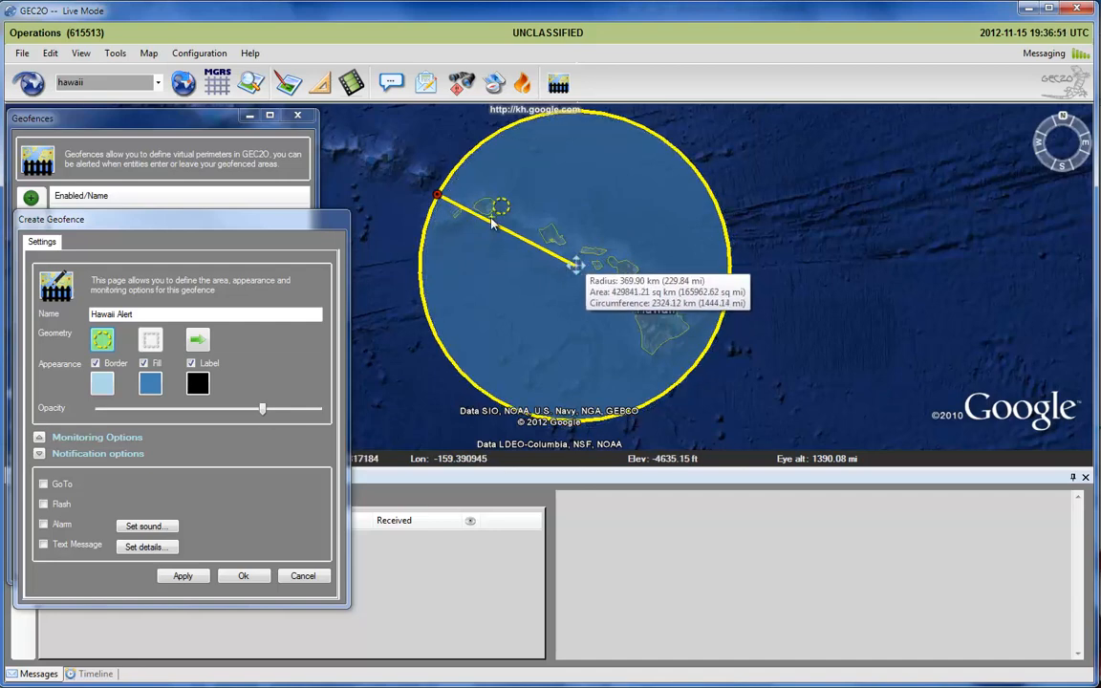
{"action": "left_click_drag", "start_coordinate": [440, 201], "coordinate": [451, 210]}
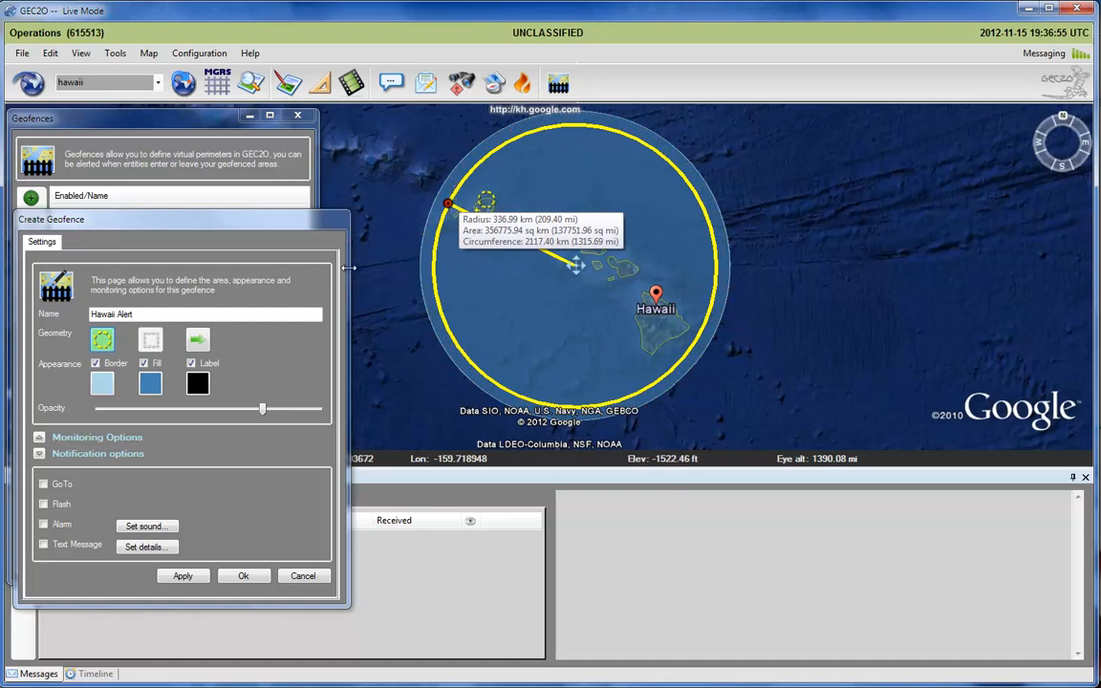
{"action": "left_click", "coordinate": [103, 344]}
Set the geofence's border colour to yellow.
{"action": "left_click", "coordinate": [106, 384]}
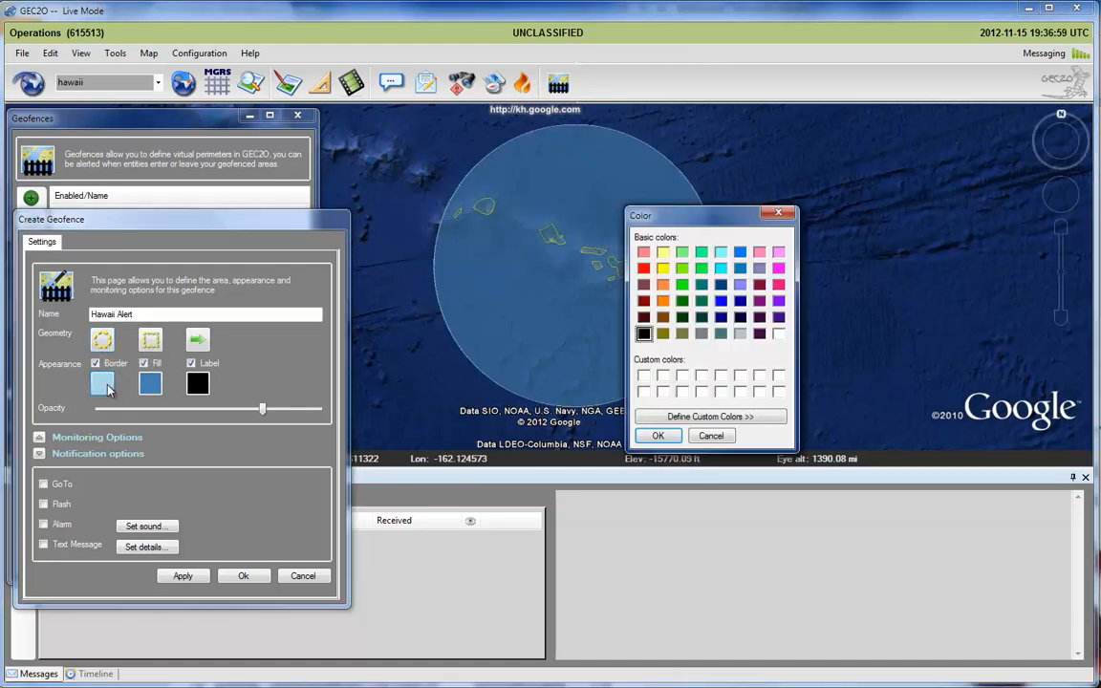
{"action": "left_click", "coordinate": [662, 268]}
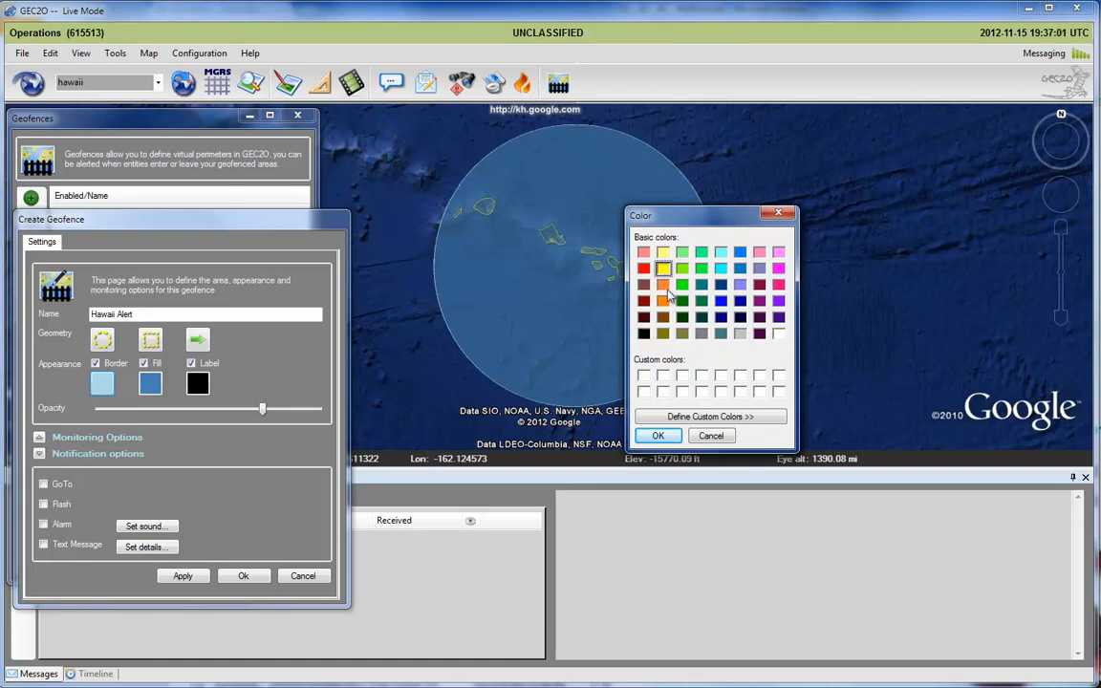
{"action": "left_click", "coordinate": [655, 436]}
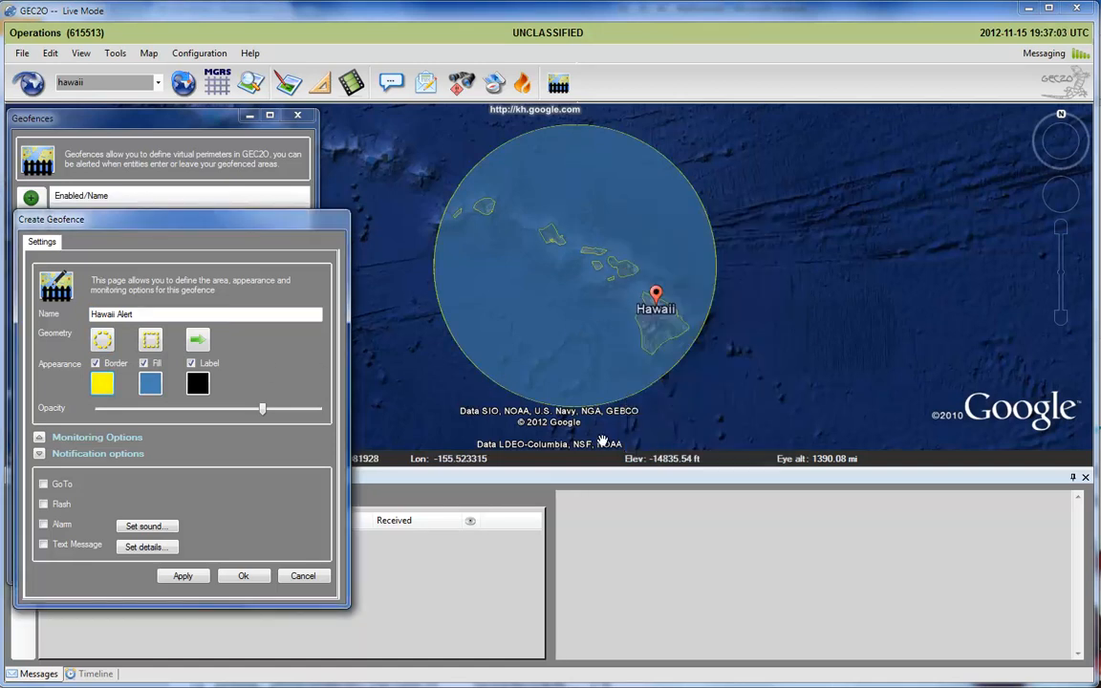
Set the geofence's fill colour to light pink and lower its opacity to about a quarter.
{"action": "left_click", "coordinate": [151, 384]}
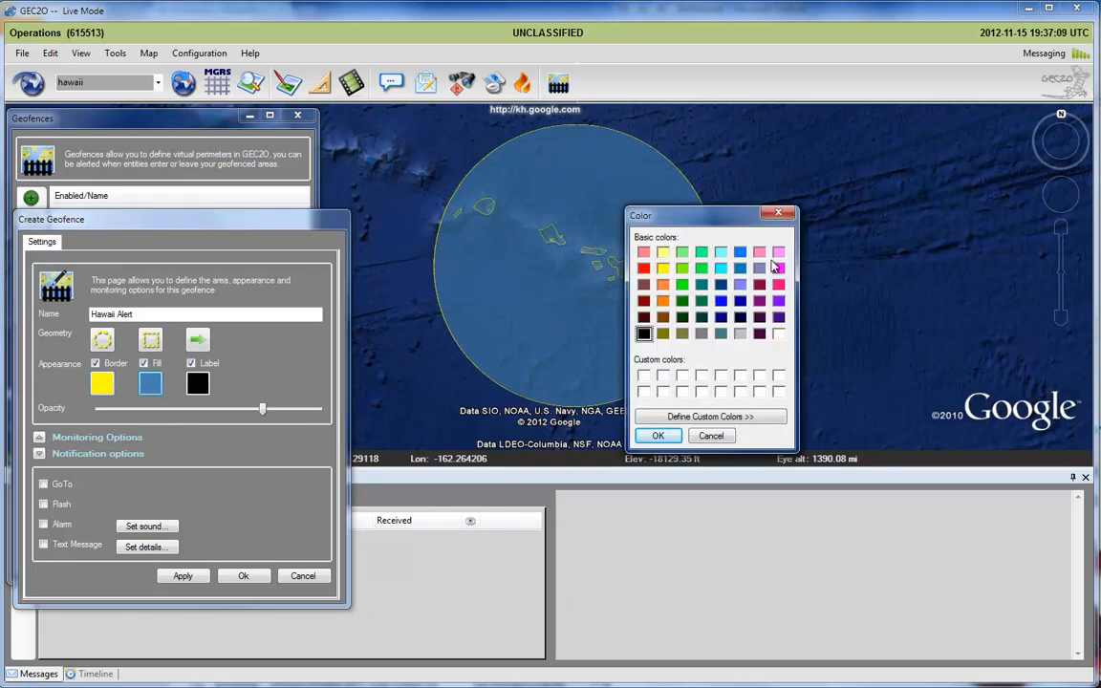
{"action": "left_click", "coordinate": [778, 253]}
{"action": "left_click", "coordinate": [666, 435]}
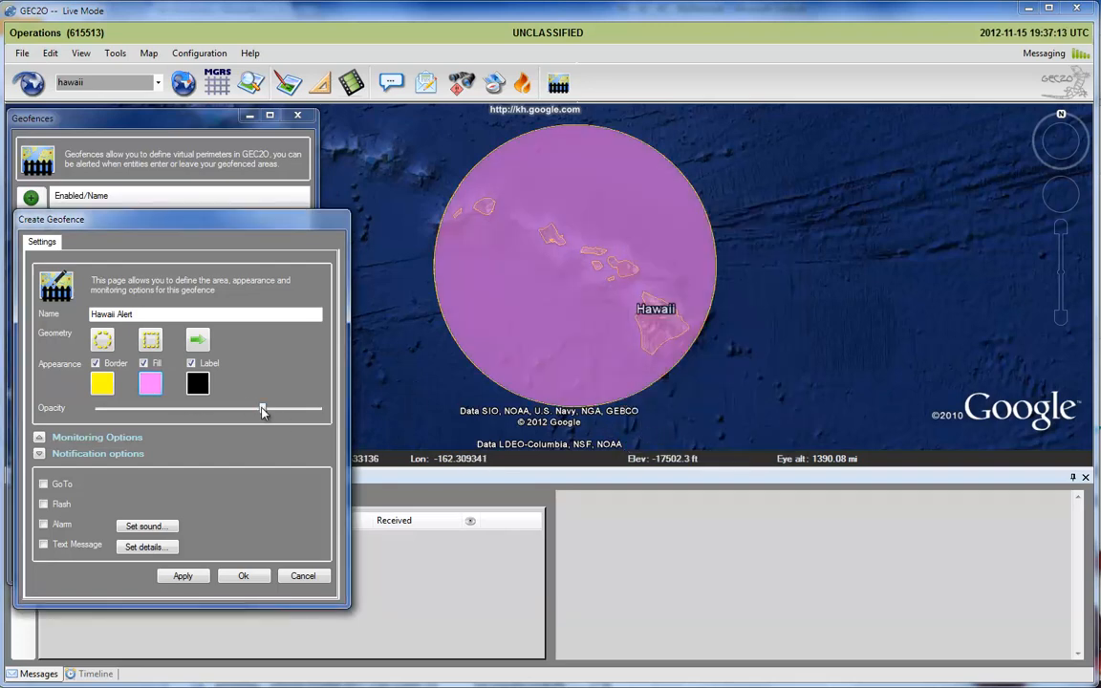
{"action": "left_click_drag", "start_coordinate": [263, 411], "coordinate": [157, 413]}
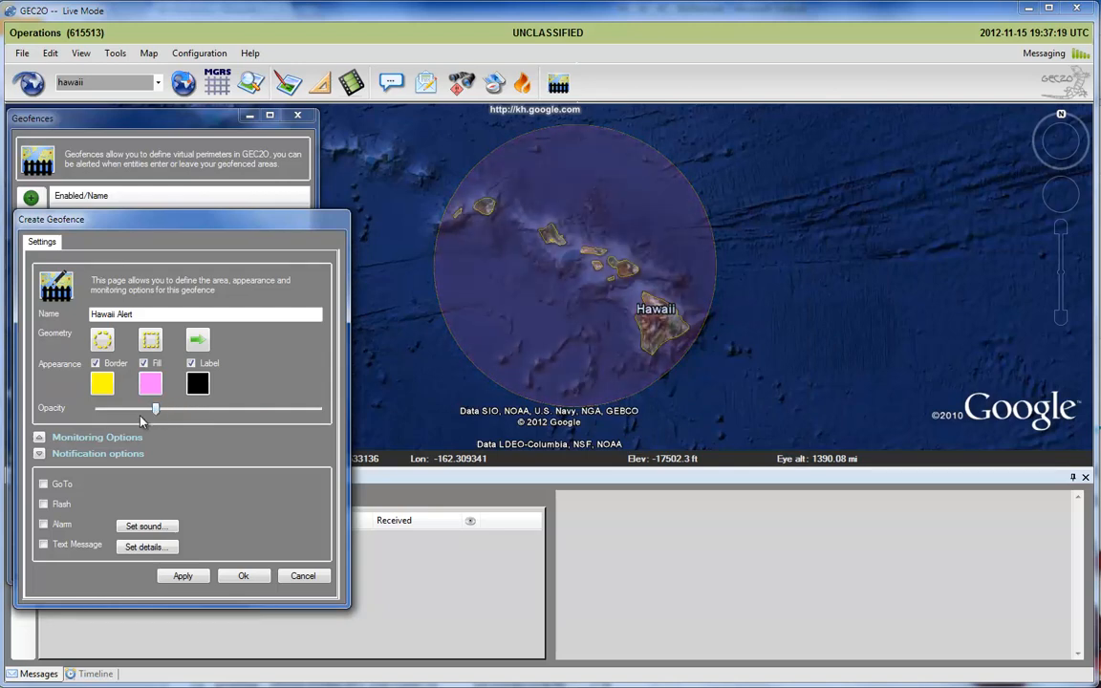
Set the geofence's monitoring options to watch for entity movement in both directions (Both).
{"action": "left_click_drag", "start_coordinate": [152, 232], "coordinate": [143, 118]}
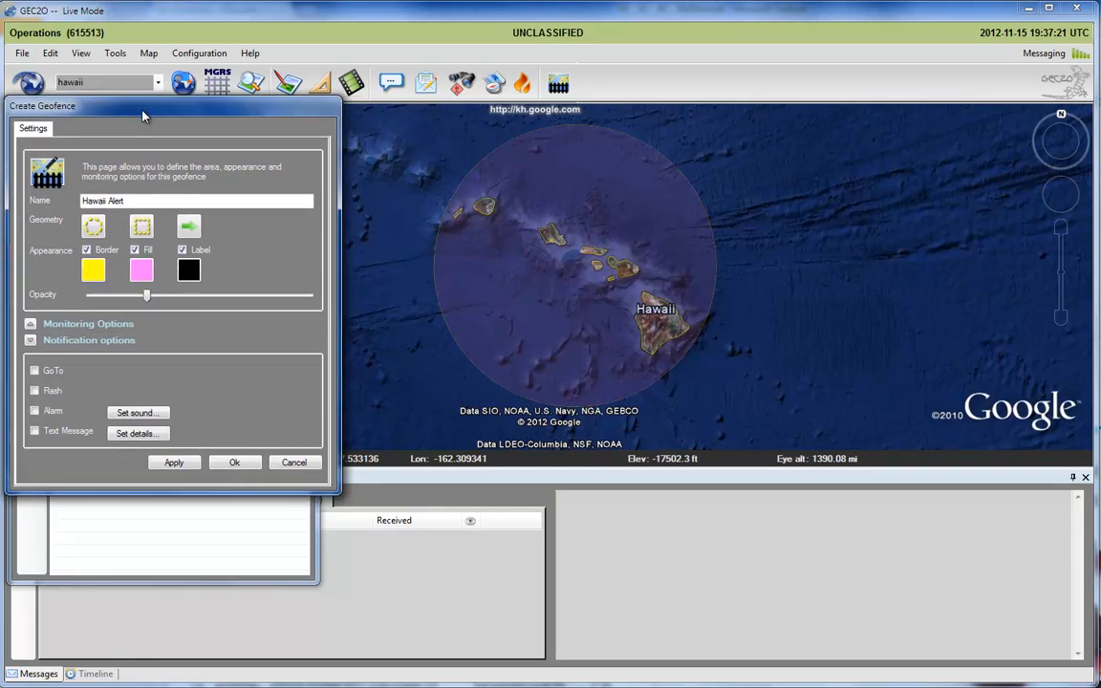
{"action": "left_click", "coordinate": [31, 323]}
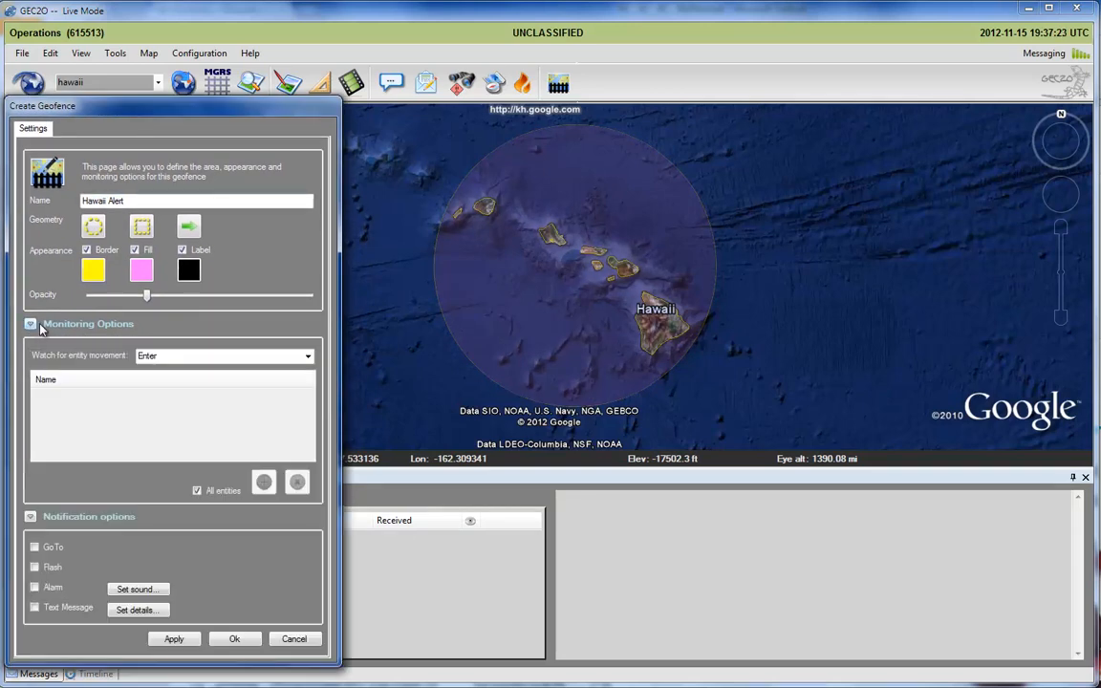
{"action": "left_click", "coordinate": [307, 357]}
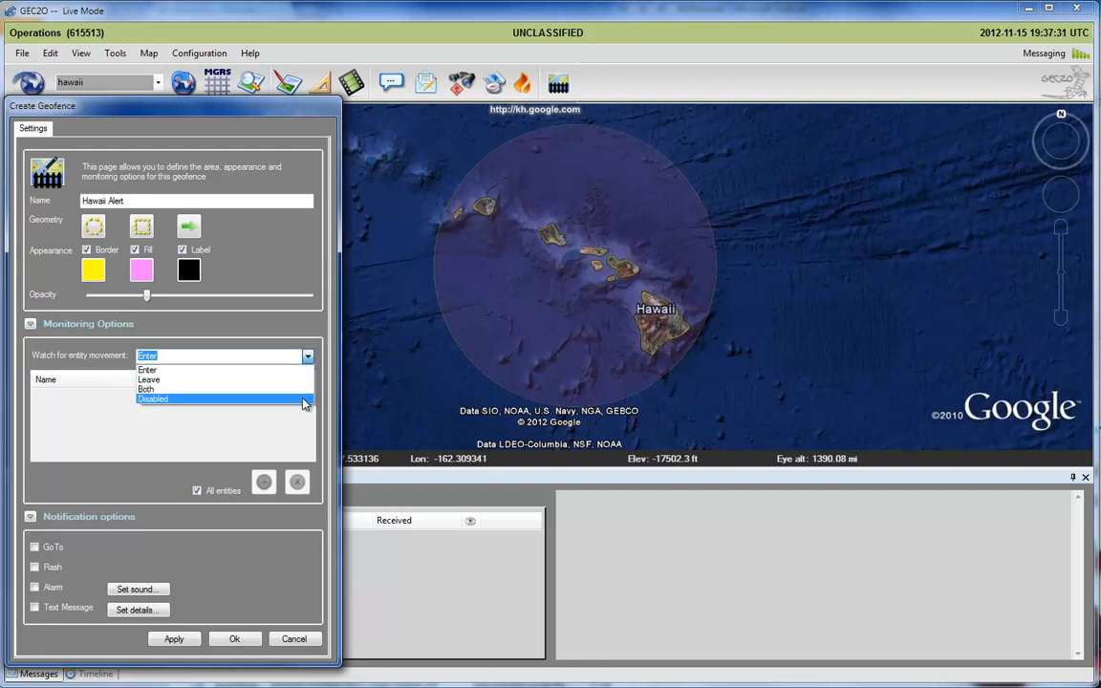
{"action": "left_click", "coordinate": [302, 390]}
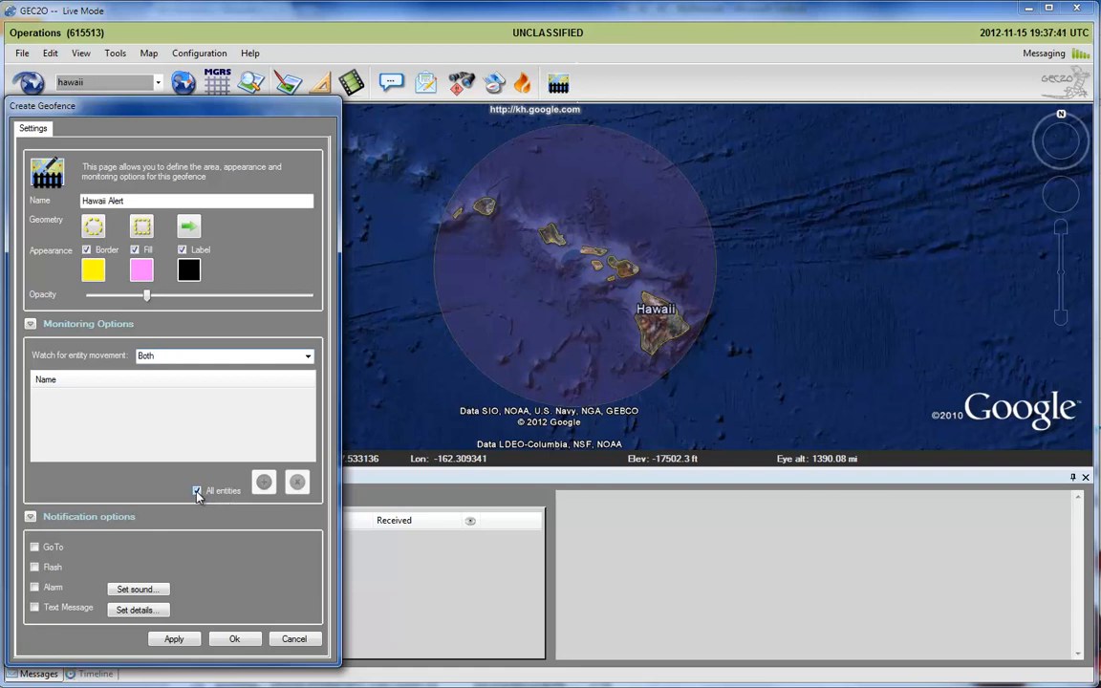
Turn off monitoring of all entities and add Air Patrol as the watched entity, searching for "air pa".
{"action": "left_click", "coordinate": [197, 492]}
{"action": "left_click", "coordinate": [265, 482]}
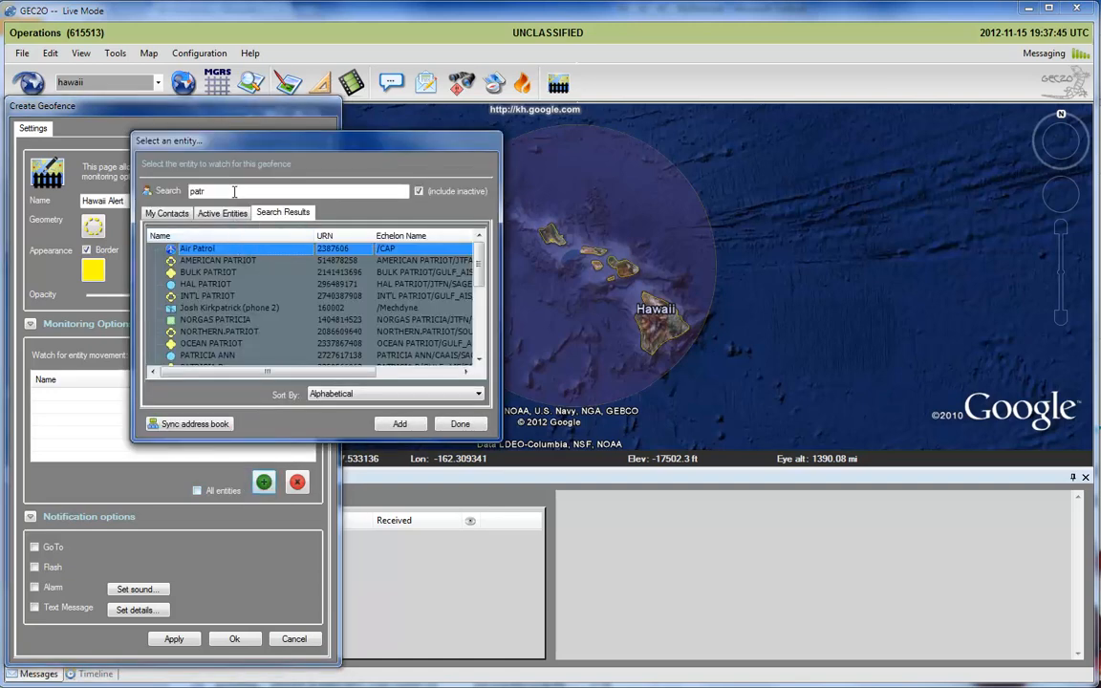
{"action": "left_click_drag", "start_coordinate": [212, 191], "coordinate": [177, 196]}
{"action": "type", "text": "air"}
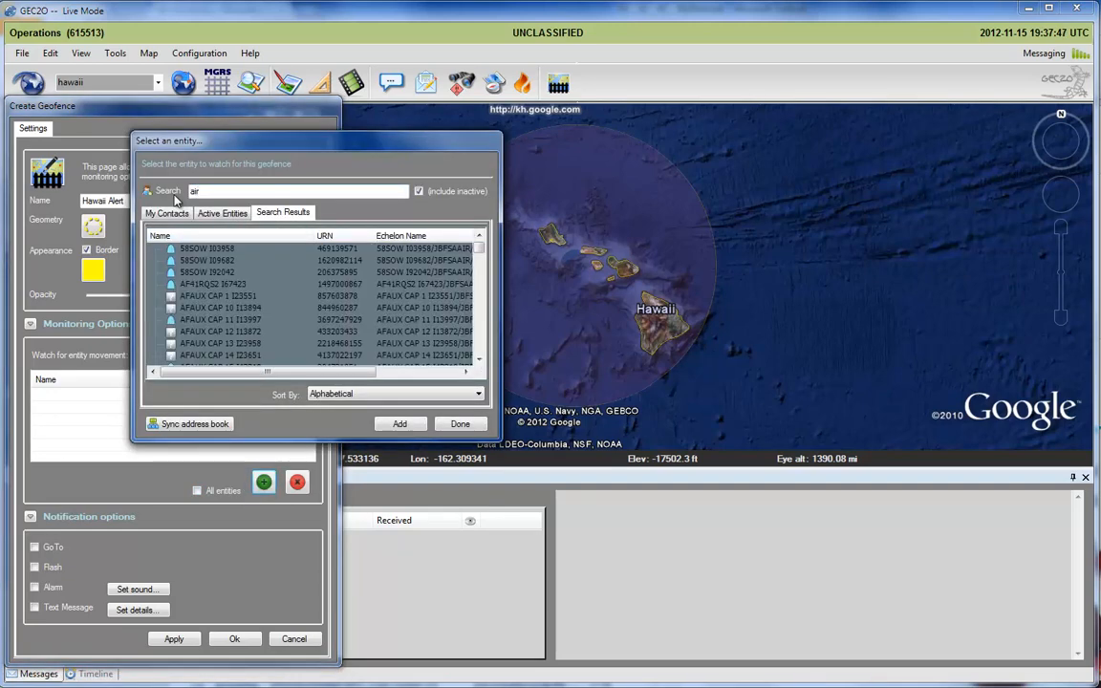
{"action": "type", "text": " pa"}
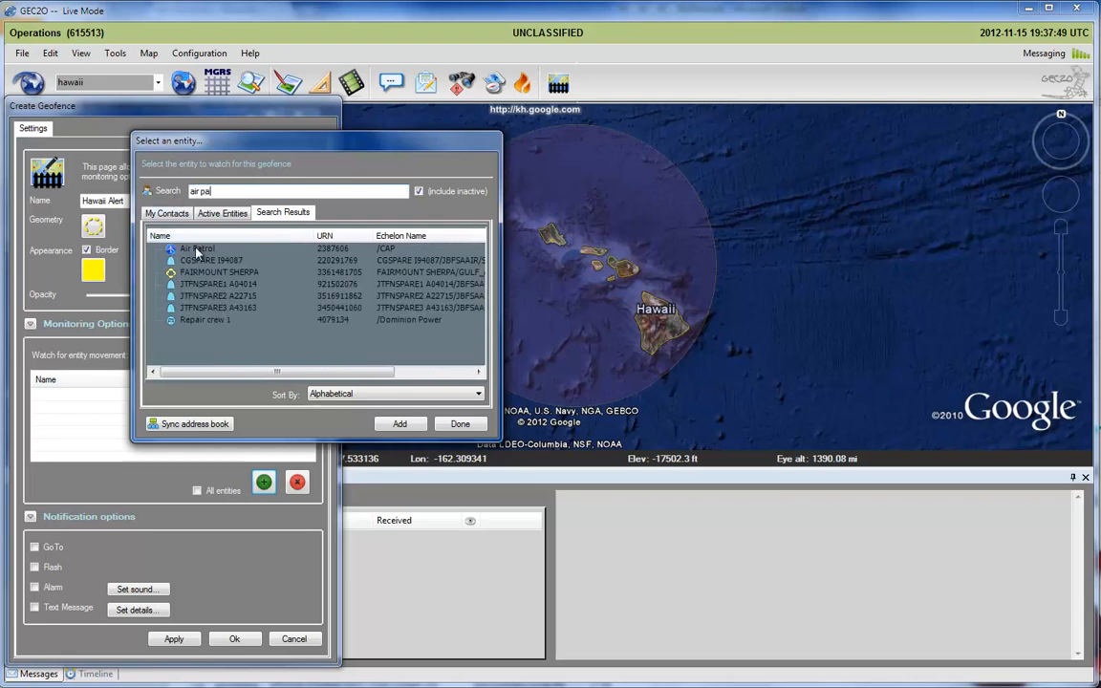
{"action": "double_click", "coordinate": [196, 249]}
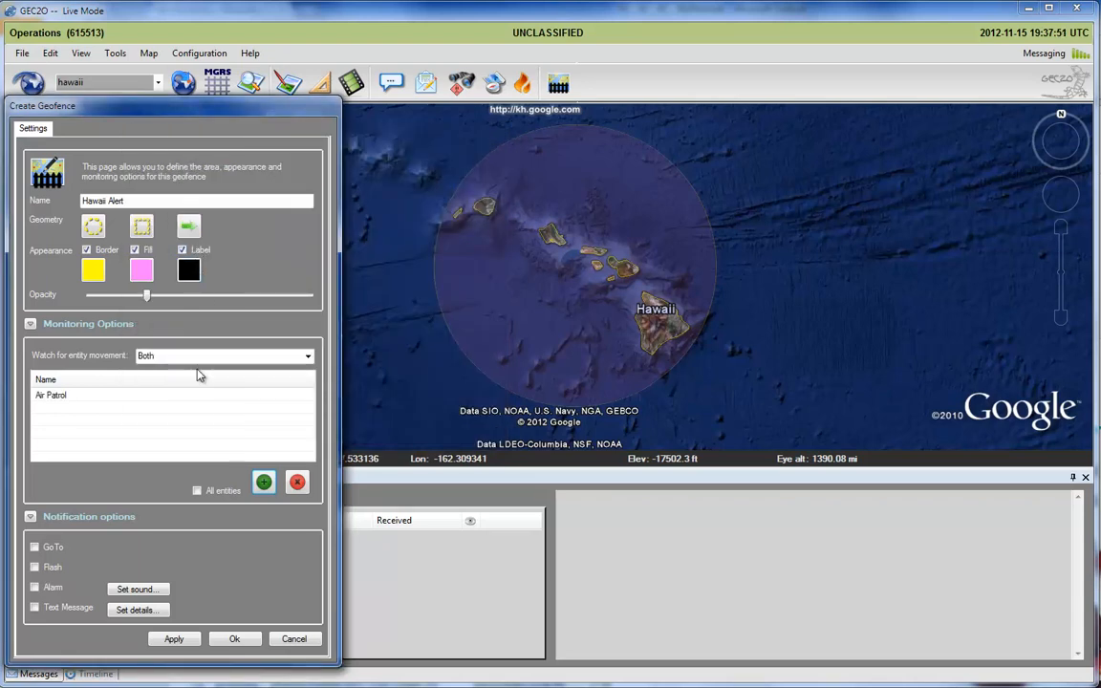
Enable GoTo and Text Message notifications, giving the text template the subject "Hawaii Alert Triggered" and the body "Notice...".
{"action": "left_click", "coordinate": [35, 548]}
{"action": "left_click", "coordinate": [34, 608]}
{"action": "left_click", "coordinate": [135, 611]}
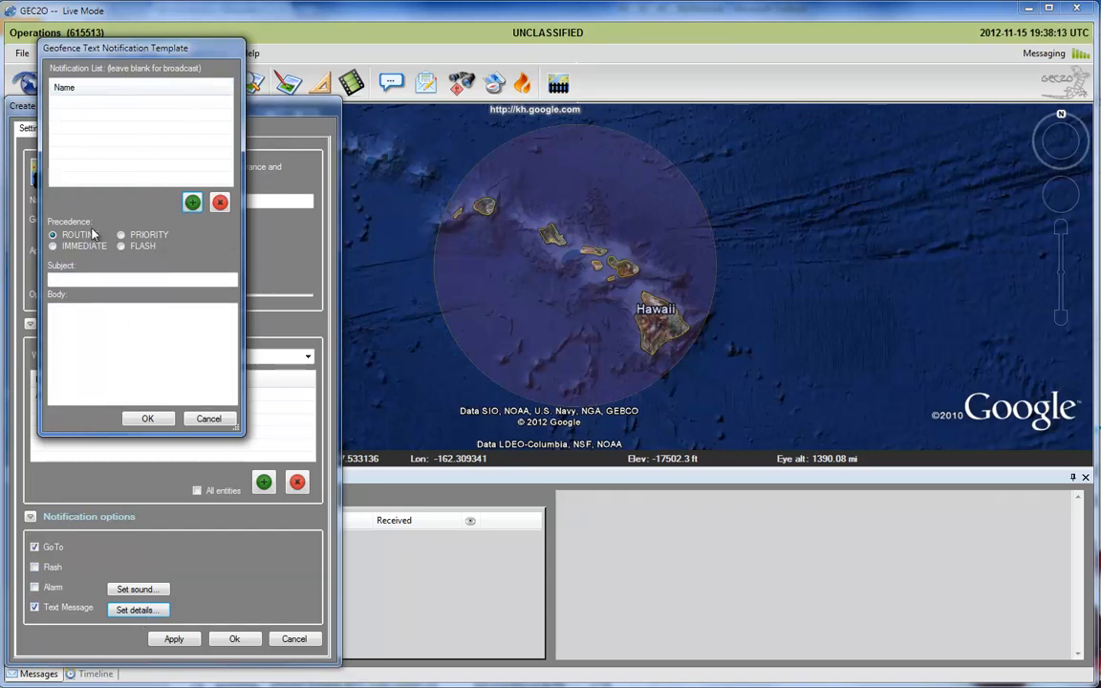
{"action": "left_click", "coordinate": [103, 278]}
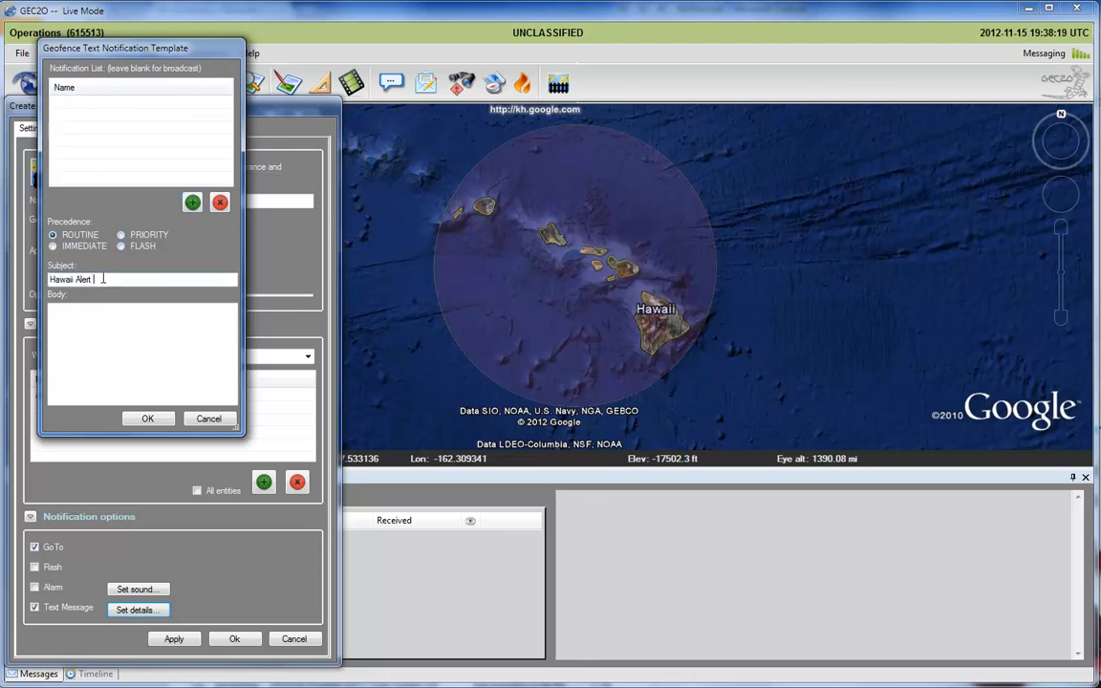
{"action": "type", "text": "Hawaii Alert Triggered"}
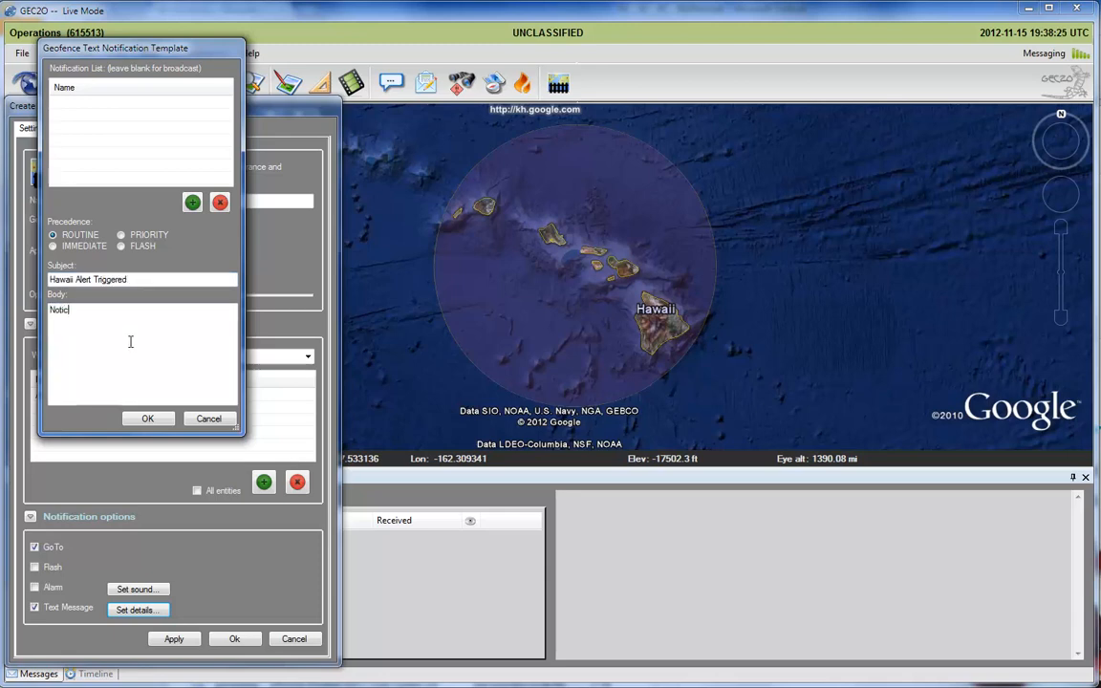
{"action": "left_click", "coordinate": [152, 421]}
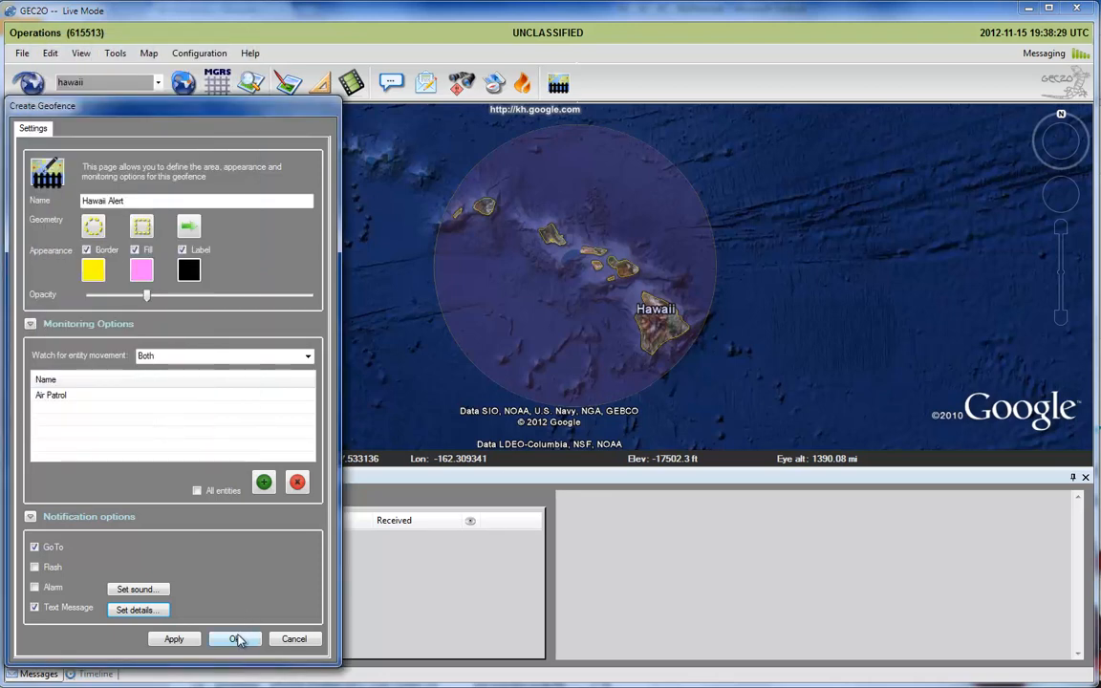
Save the Hawaii Alert geofence and close the Geofences list to return to the map.
{"action": "left_click", "coordinate": [237, 640]}
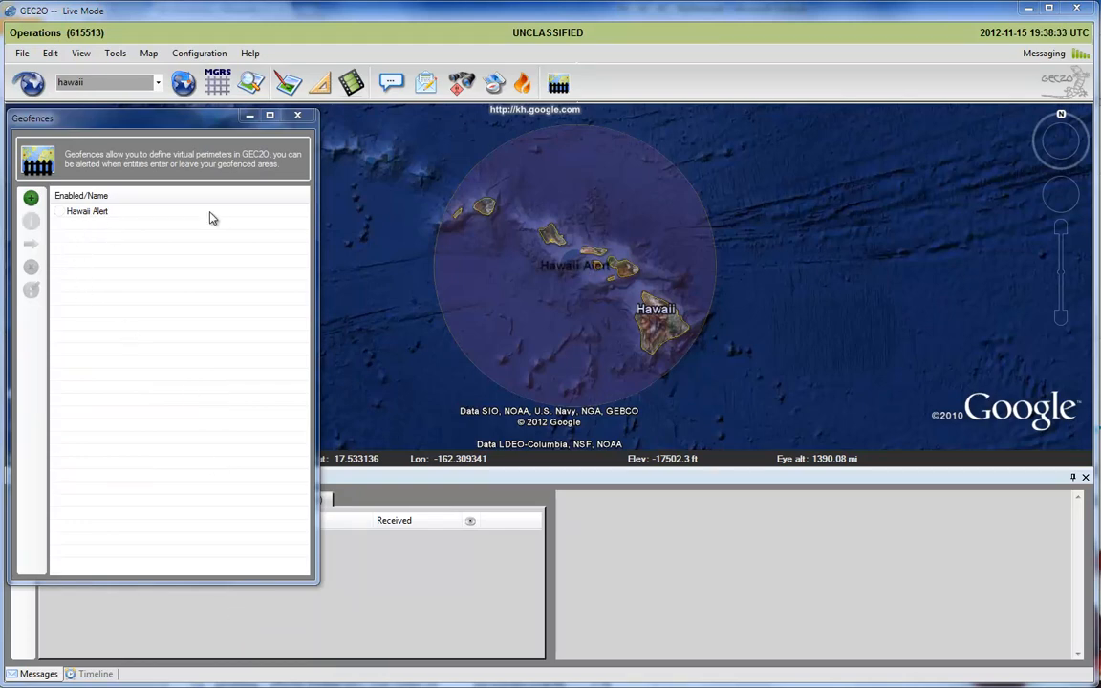
{"action": "left_click", "coordinate": [299, 117]}
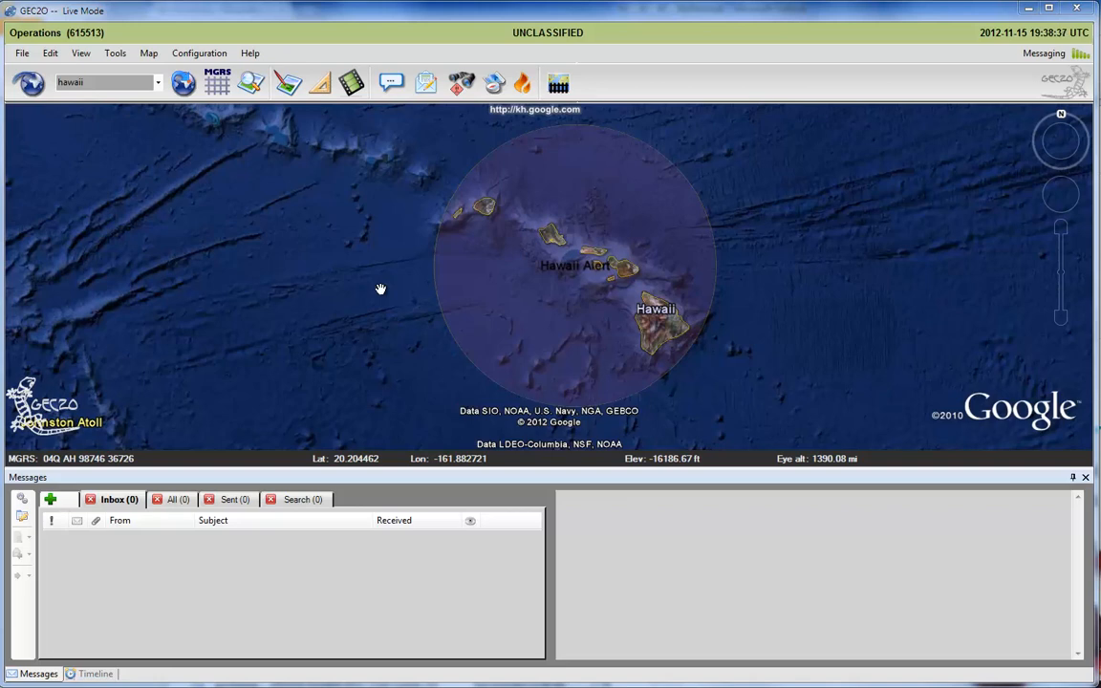
{"action": "left_click_drag", "start_coordinate": [382, 296], "coordinate": [406, 224]}
{"action": "scroll", "coordinate": [408, 224], "scroll_direction": "down", "scroll_amount": 3}
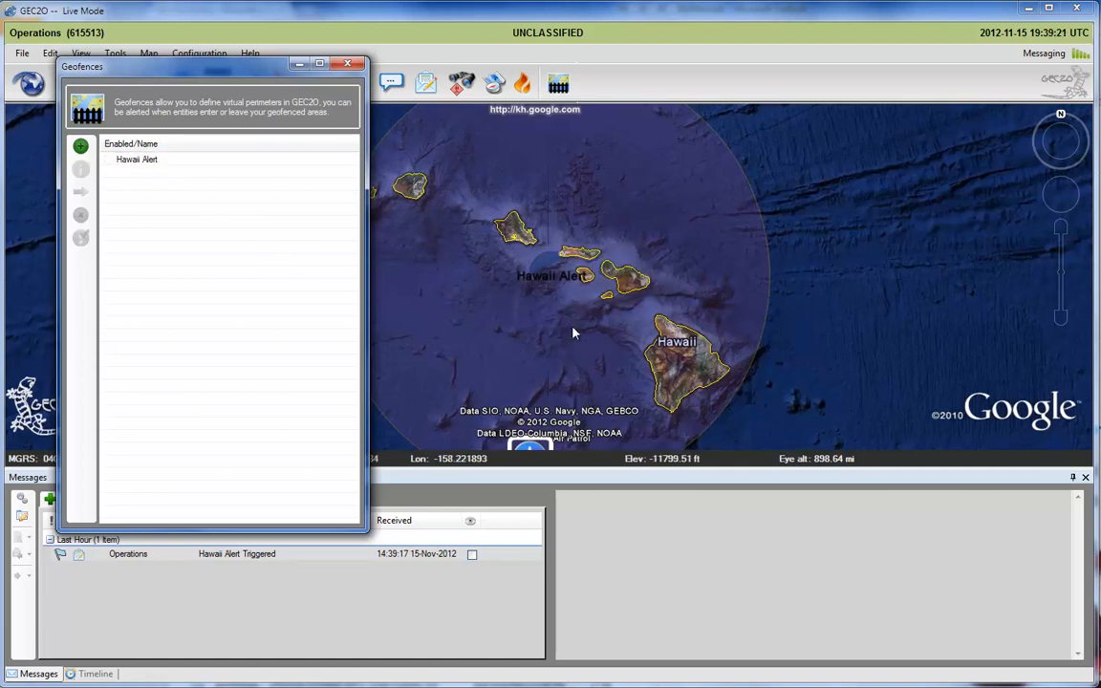
Read the "Hawaii Alert Triggered" message and follow its link to Air Patrol's current position in relation to the geofence.
{"action": "left_click", "coordinate": [373, 556]}
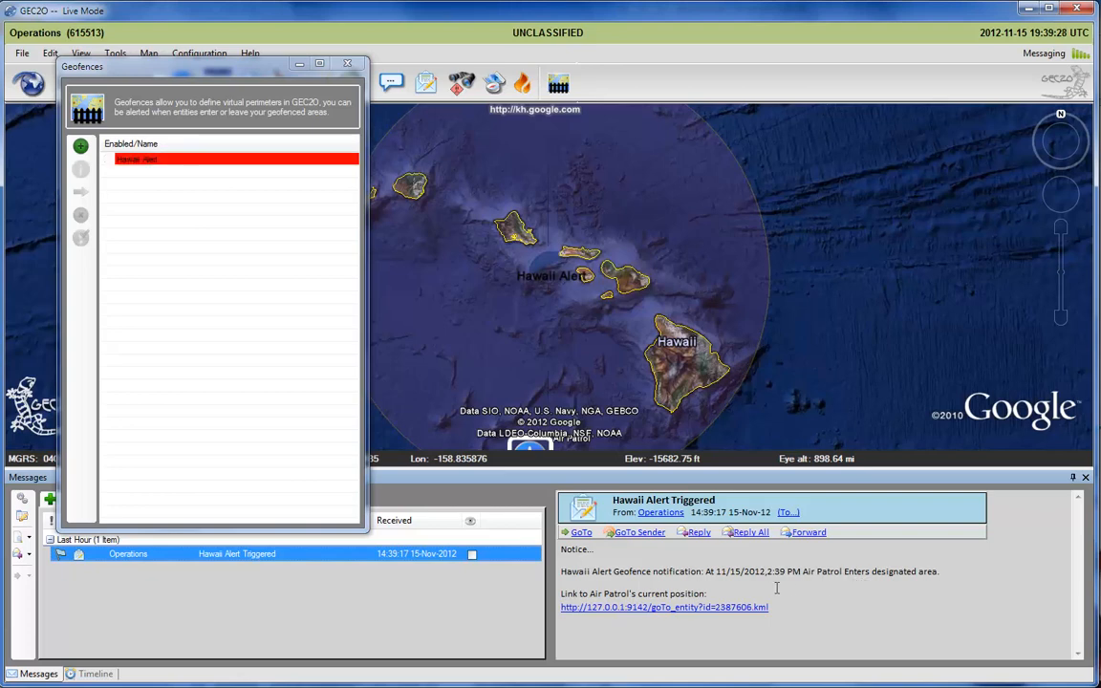
{"action": "left_click", "coordinate": [697, 609]}
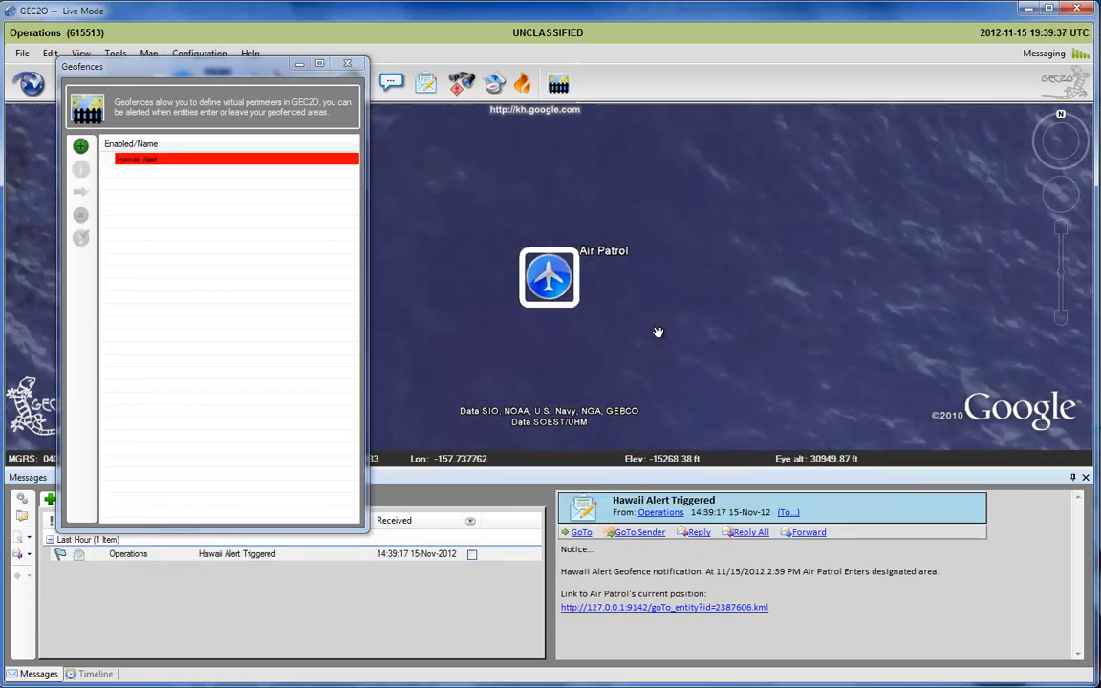
{"action": "scroll", "coordinate": [659, 333], "scroll_direction": "down", "scroll_amount": 10}
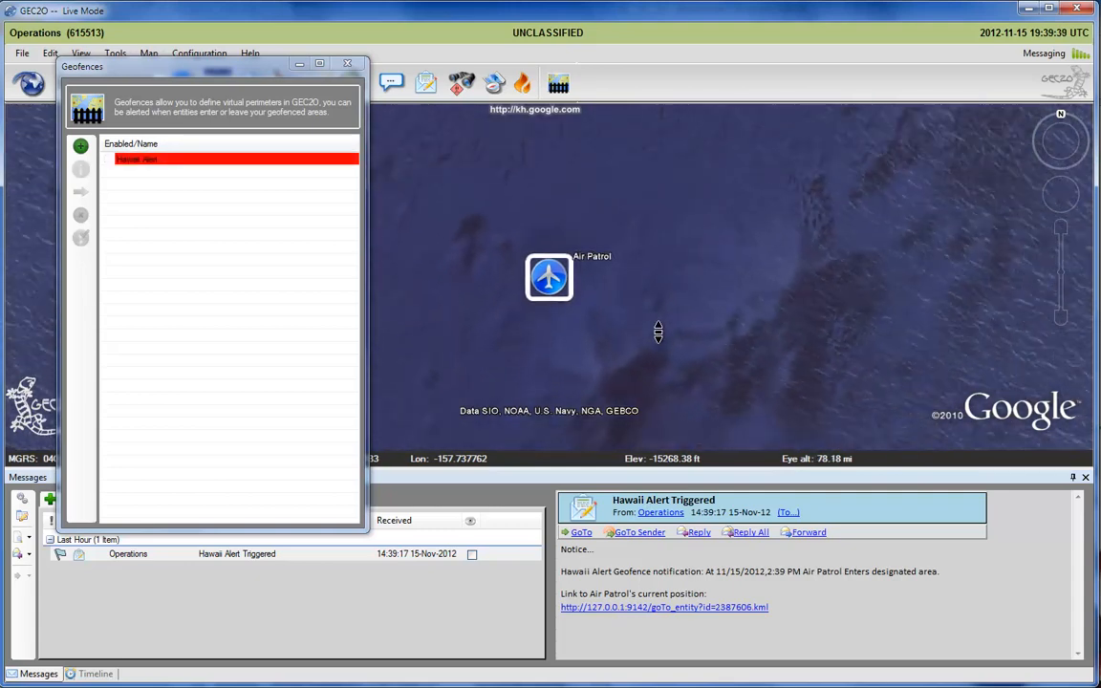
{"action": "scroll", "coordinate": [659, 333], "scroll_direction": "down", "scroll_amount": 3}
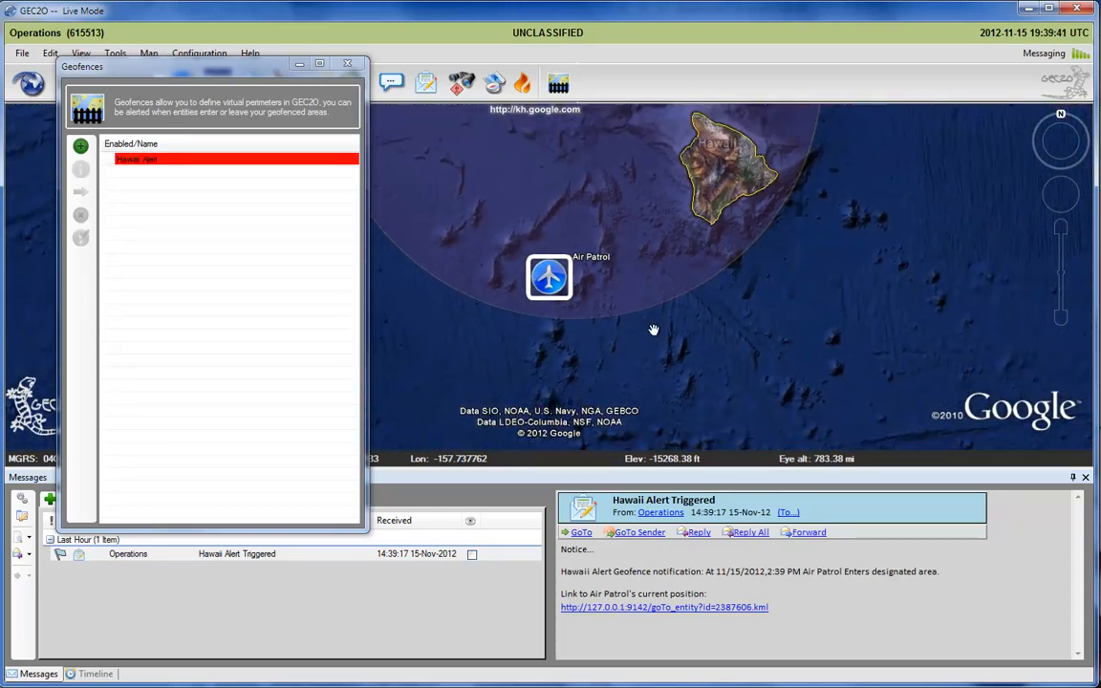
{"action": "left_click_drag", "start_coordinate": [652, 289], "coordinate": [642, 357]}
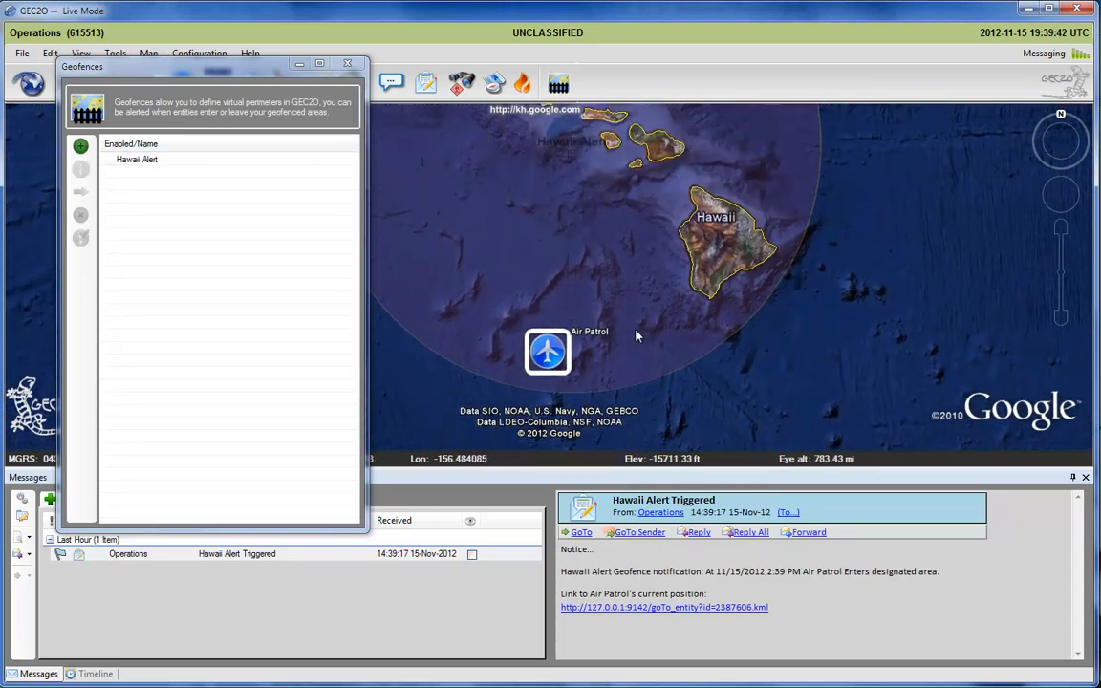
Acknowledge the Air Patrol alarm in the Hawaii Alert geofence's alarm log and close the geofence windows.
{"action": "left_click", "coordinate": [160, 163]}
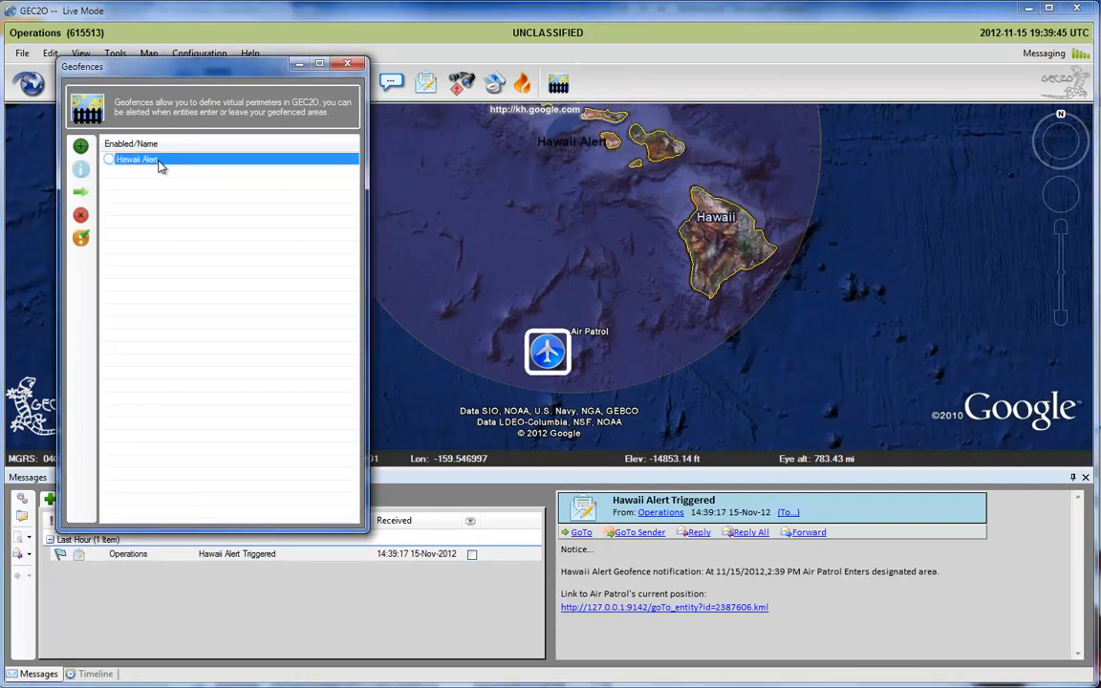
{"action": "double_click", "coordinate": [159, 163]}
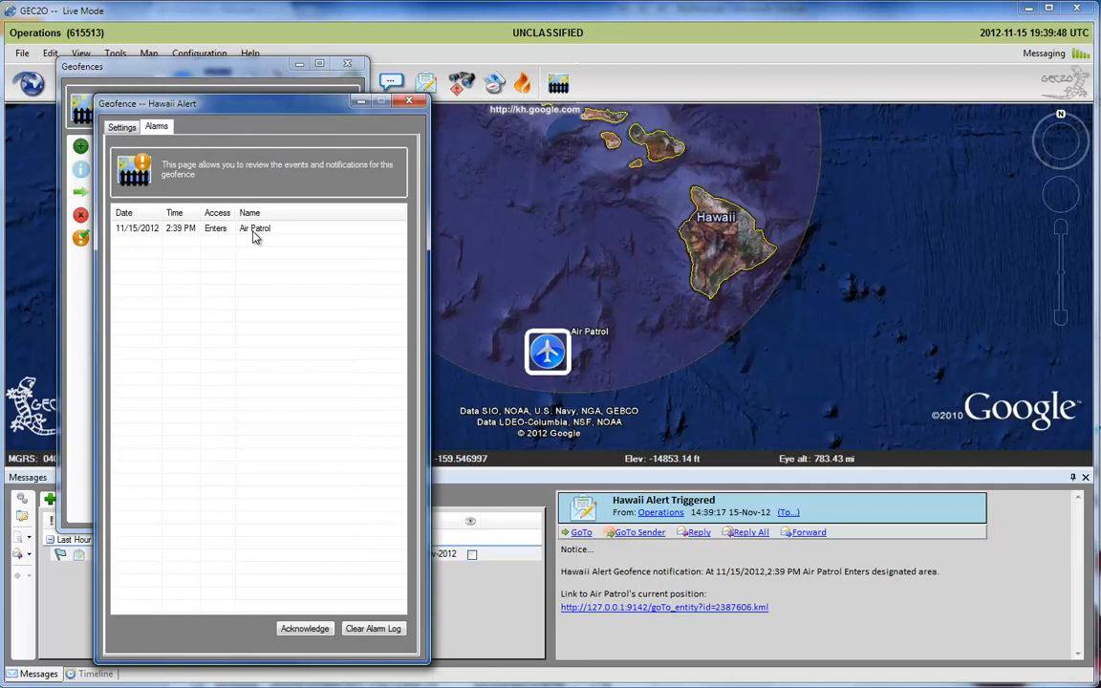
{"action": "left_click", "coordinate": [311, 629]}
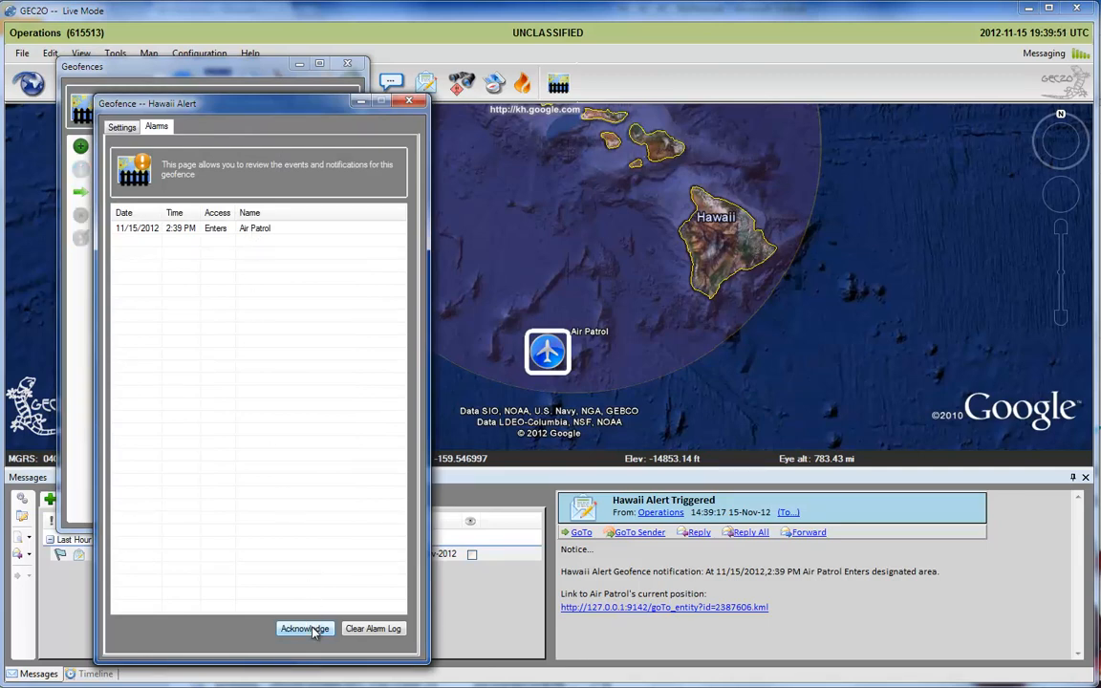
{"action": "left_click", "coordinate": [409, 101]}
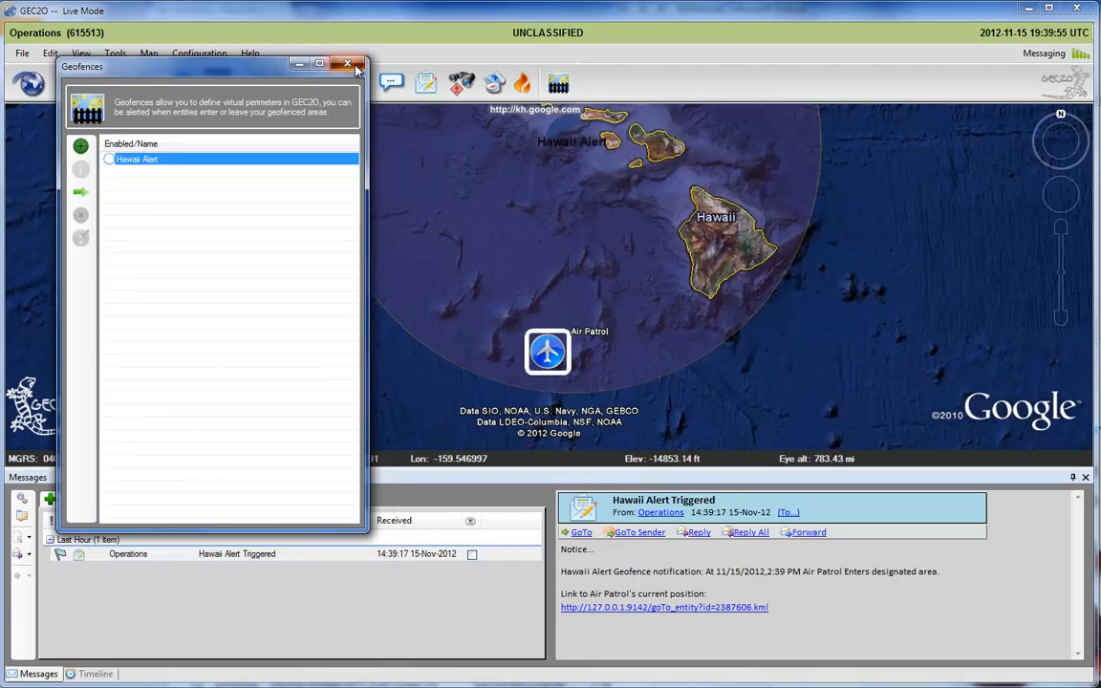
{"action": "left_click", "coordinate": [349, 65]}
Go to the Mexico search result on the map and zoom out from it.
{"action": "left_click", "coordinate": [158, 84]}
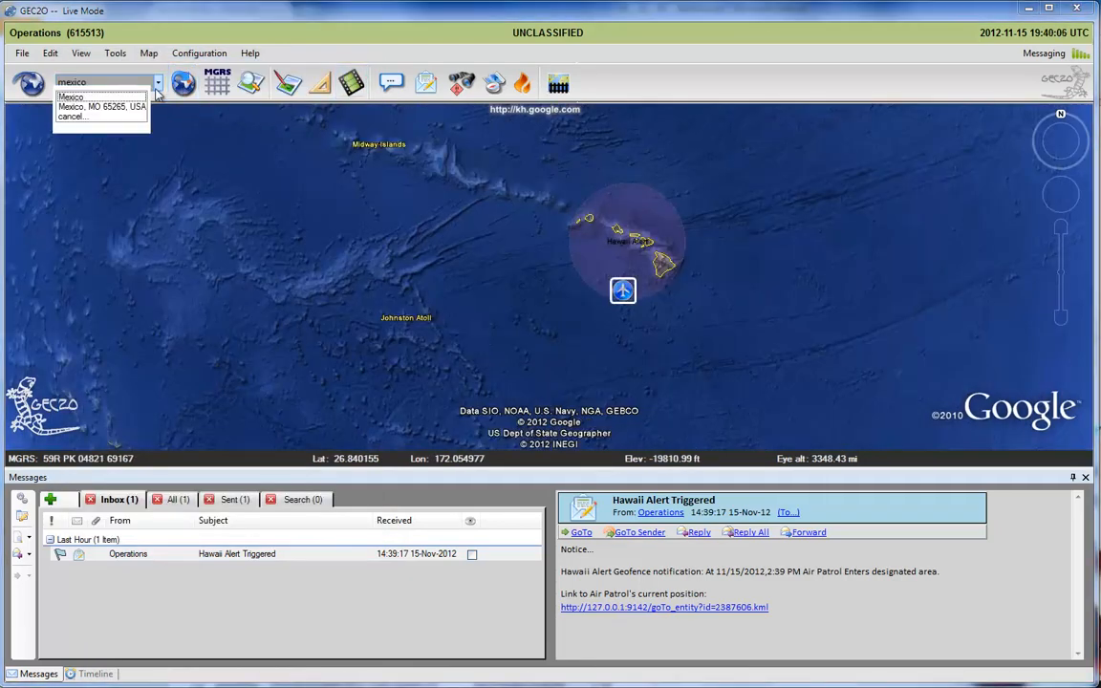
{"action": "left_click", "coordinate": [119, 96]}
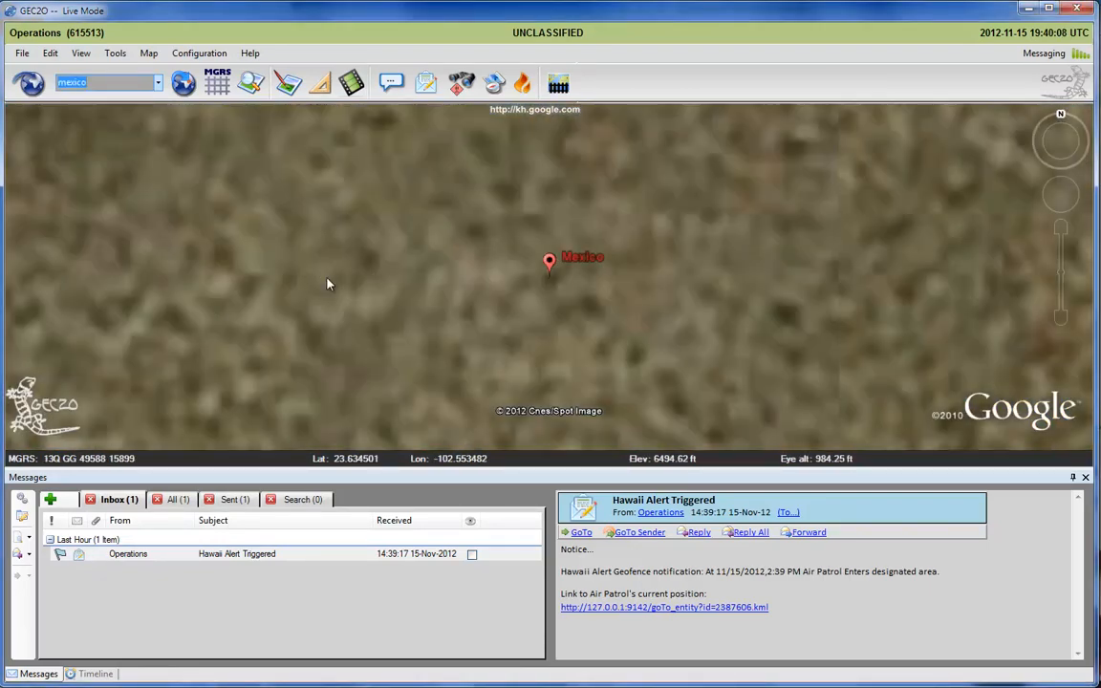
{"action": "mouse_move", "coordinate": [1060, 267]}
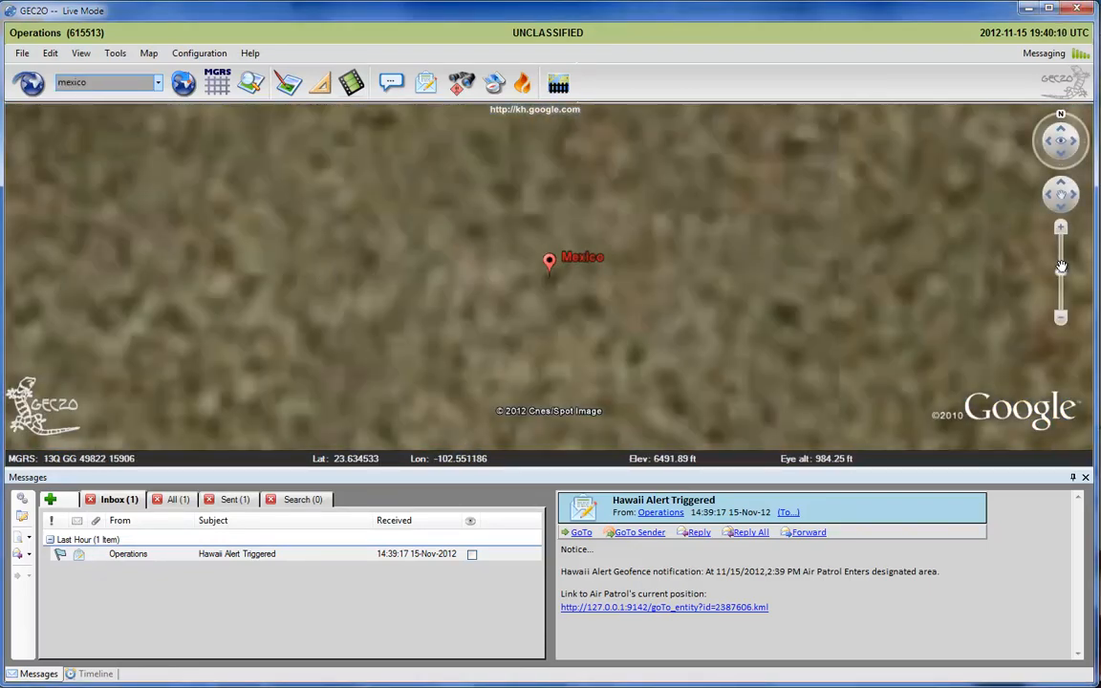
{"action": "left_click_drag", "start_coordinate": [1061, 268], "coordinate": [1064, 341]}
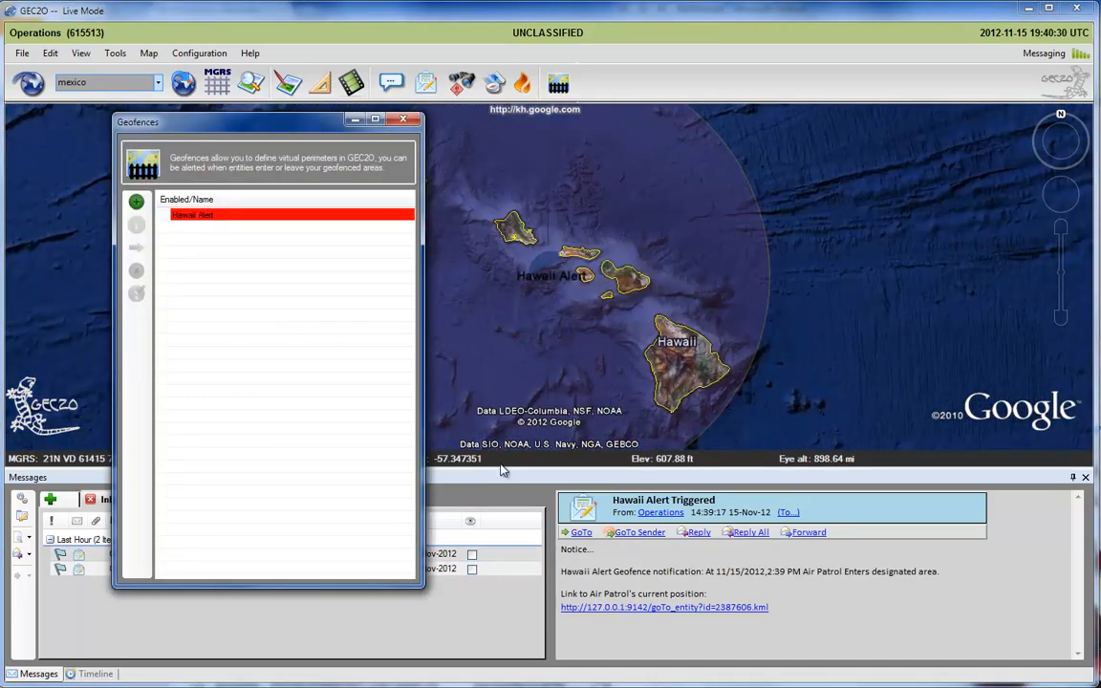
Clear the alarm log of the triggered Hawaii Alert geofence and close the geofence windows.
{"action": "double_click", "coordinate": [233, 215]}
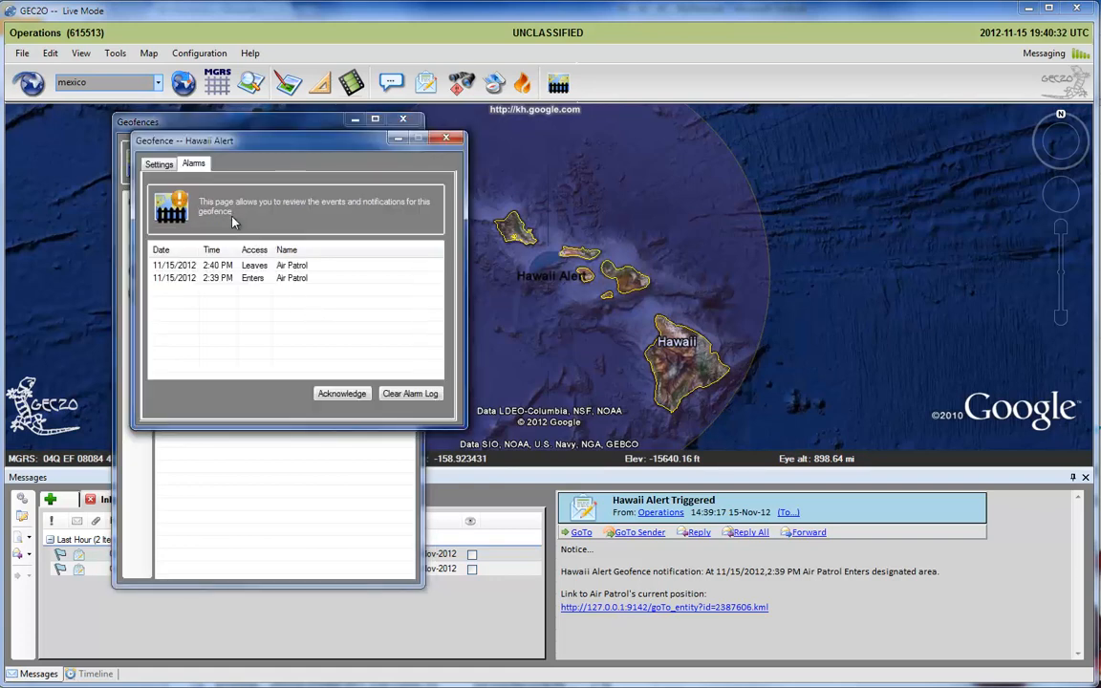
{"action": "left_click", "coordinate": [424, 396]}
{"action": "left_click", "coordinate": [446, 141]}
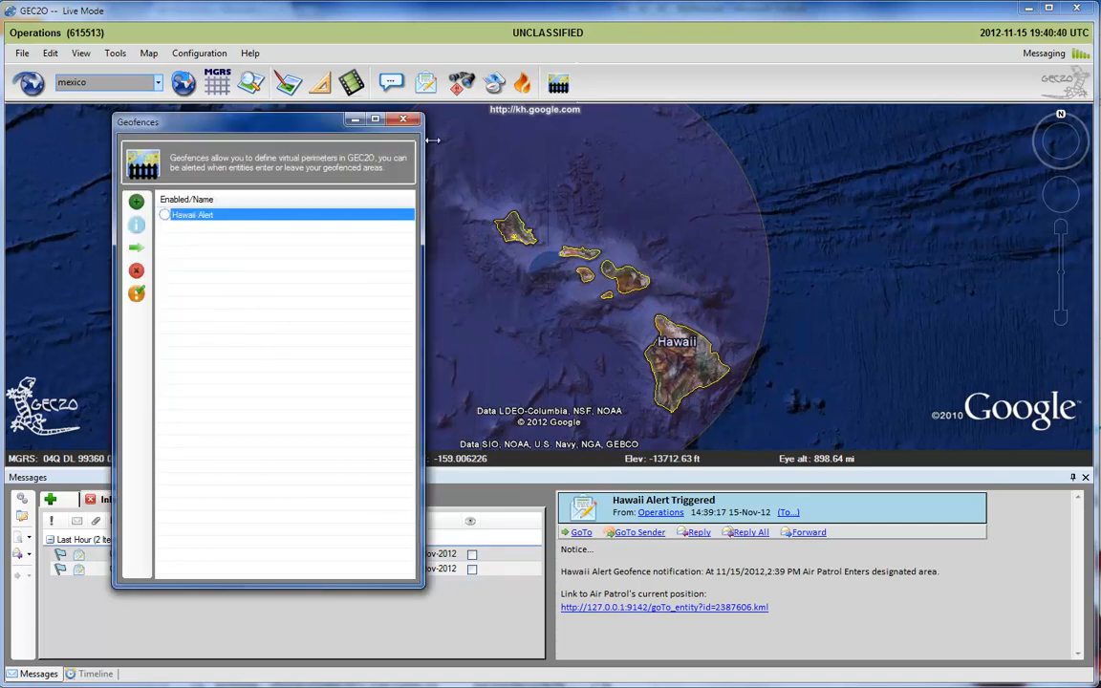
{"action": "left_click", "coordinate": [406, 112]}
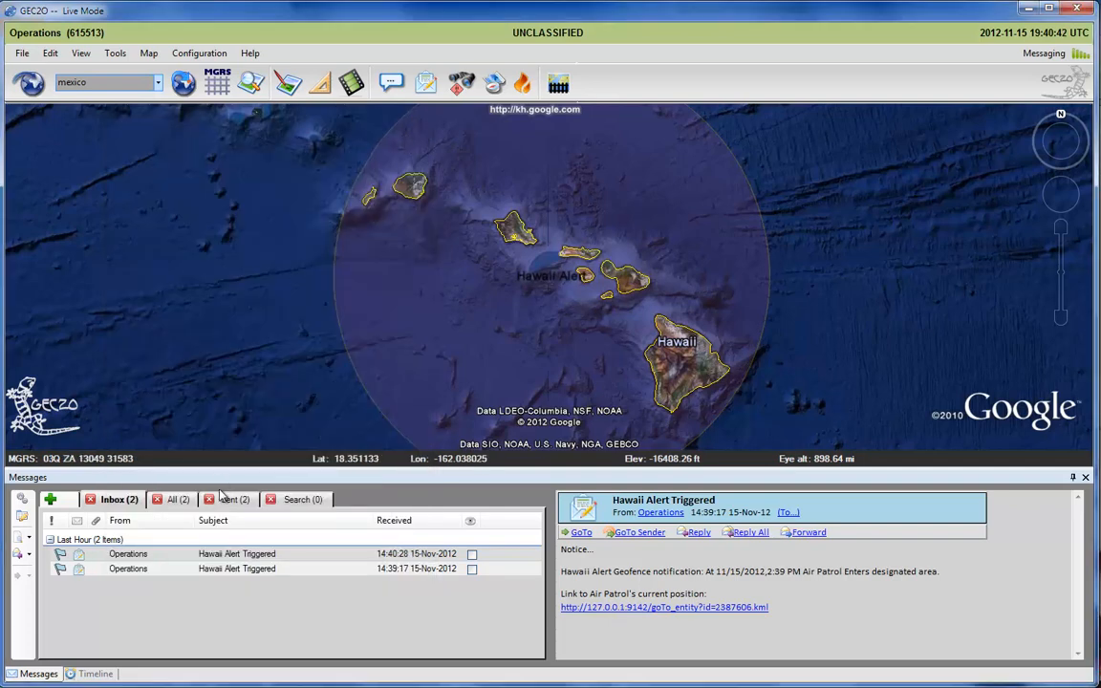